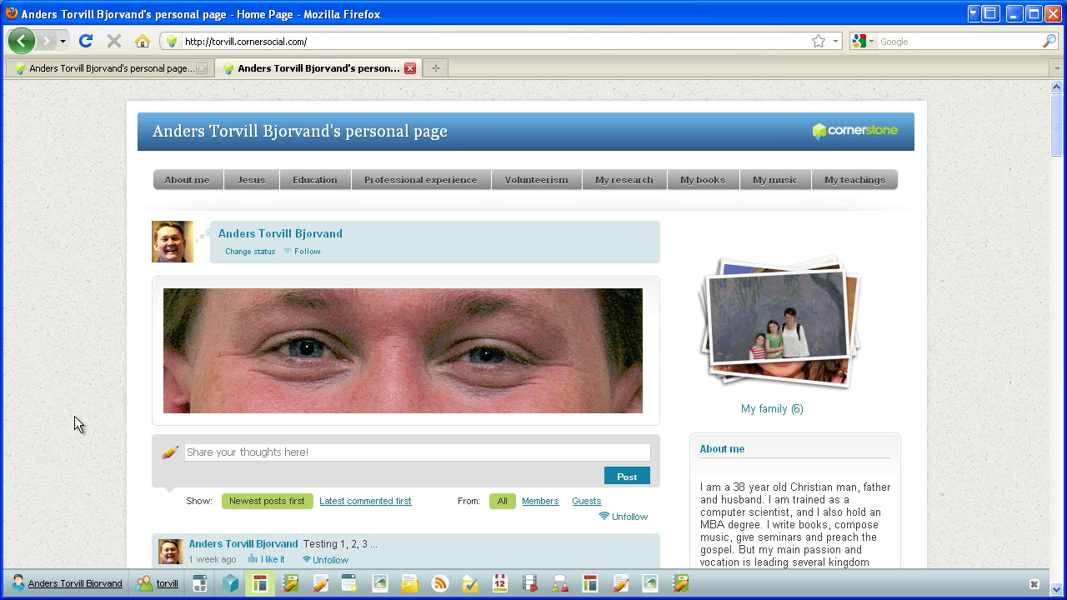
Make Anders' articles and My images searchable in torvill's group settings, save, and return home.
{"action": "mouse_move", "coordinate": [147, 582]}
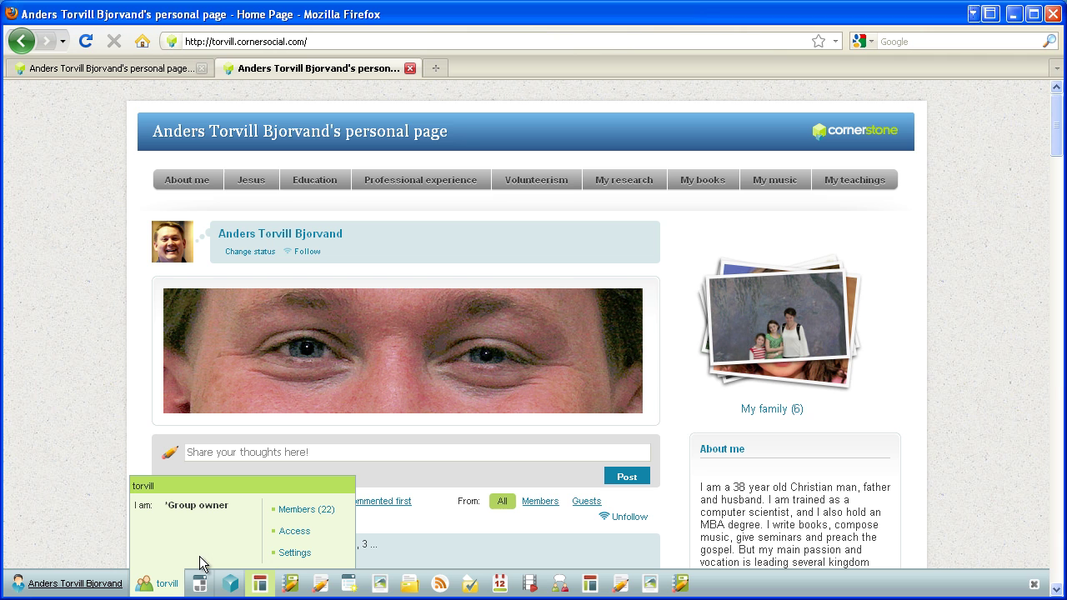
{"action": "left_click", "coordinate": [297, 553]}
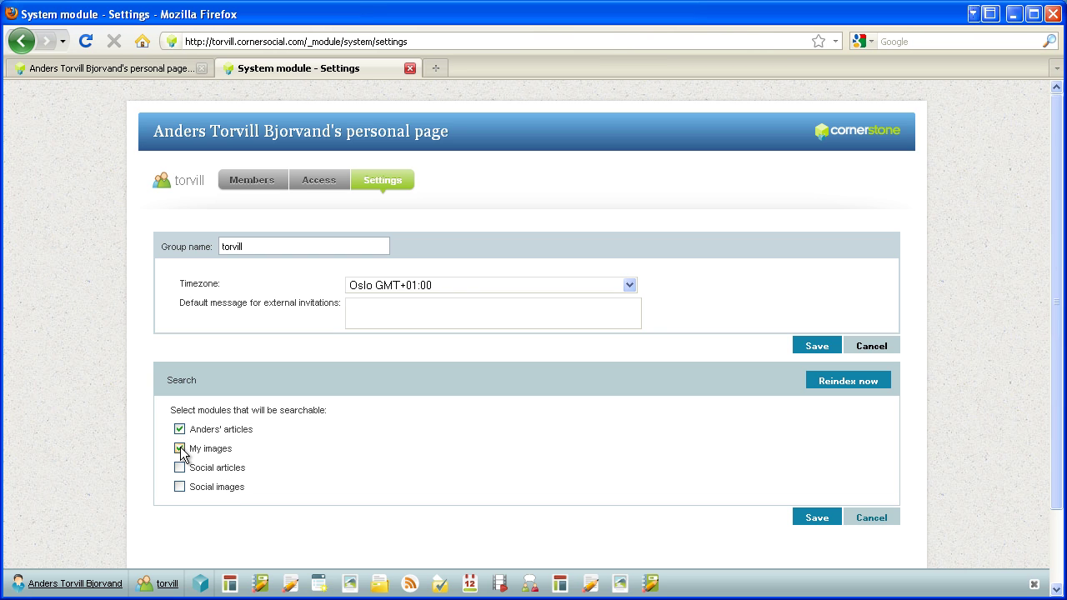
{"action": "left_click", "coordinate": [817, 515]}
{"action": "left_click", "coordinate": [800, 519]}
{"action": "left_click", "coordinate": [306, 139]}
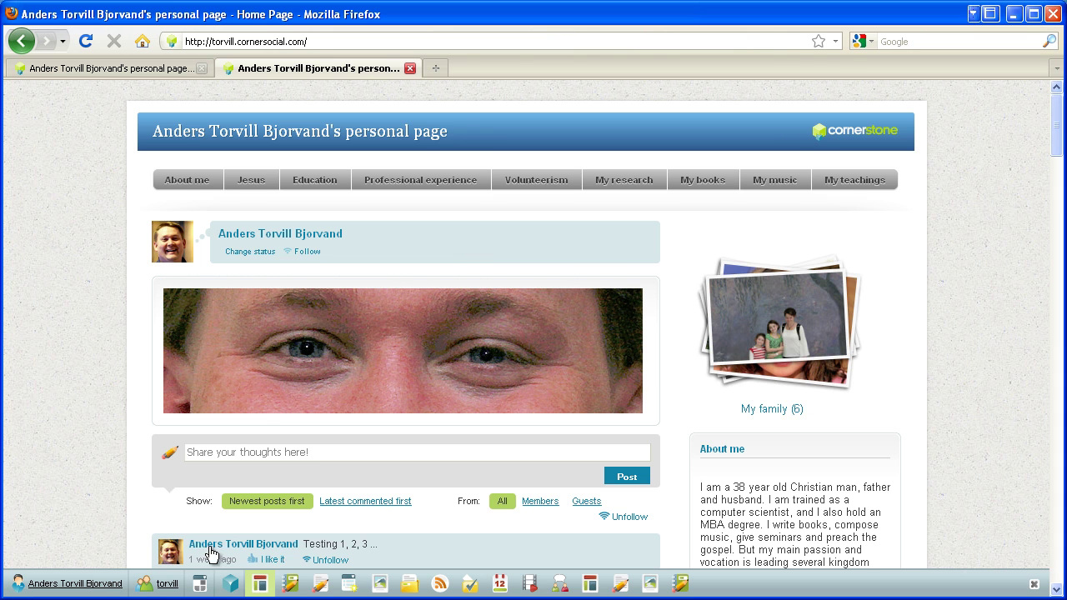
Switch to design mode and open the Search result page from the toolbox menu tree.
{"action": "left_click", "coordinate": [199, 584]}
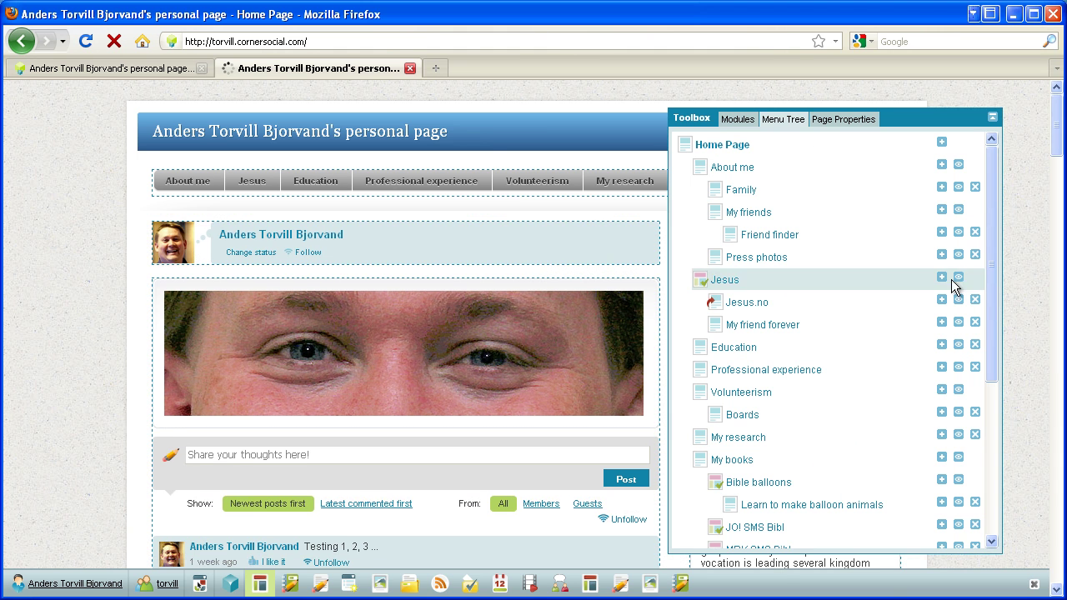
{"action": "left_click_drag", "start_coordinate": [990, 253], "coordinate": [988, 413]}
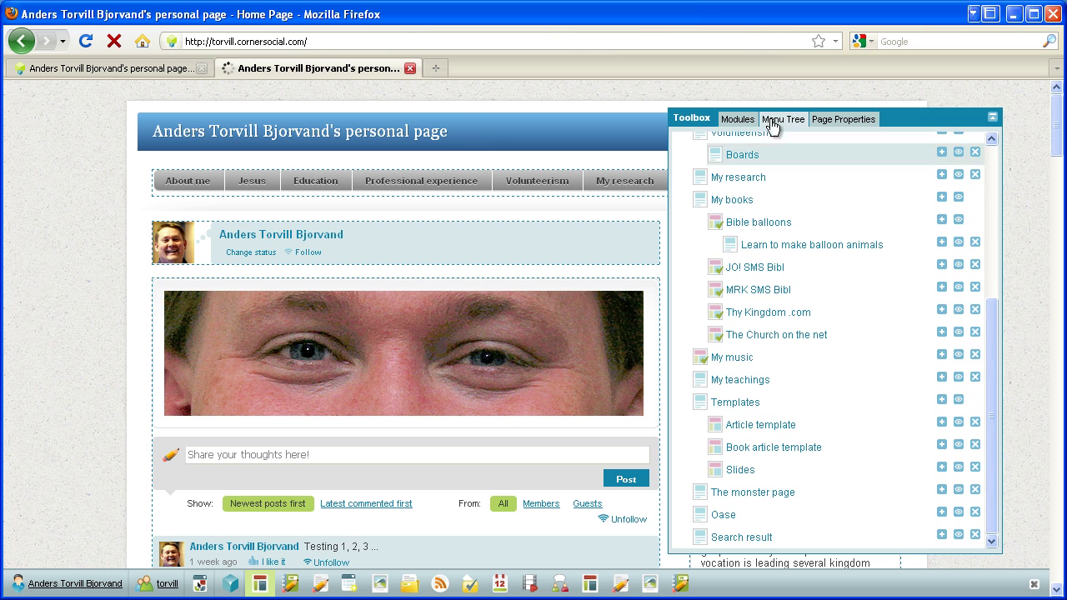
{"action": "left_click", "coordinate": [741, 537]}
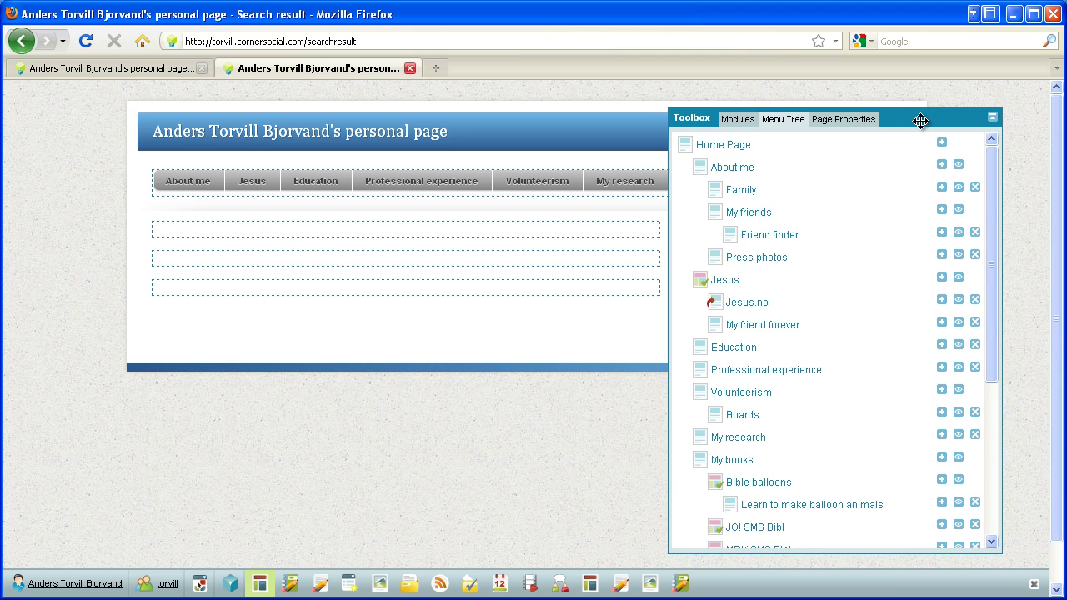
{"action": "left_click_drag", "start_coordinate": [920, 121], "coordinate": [940, 110]}
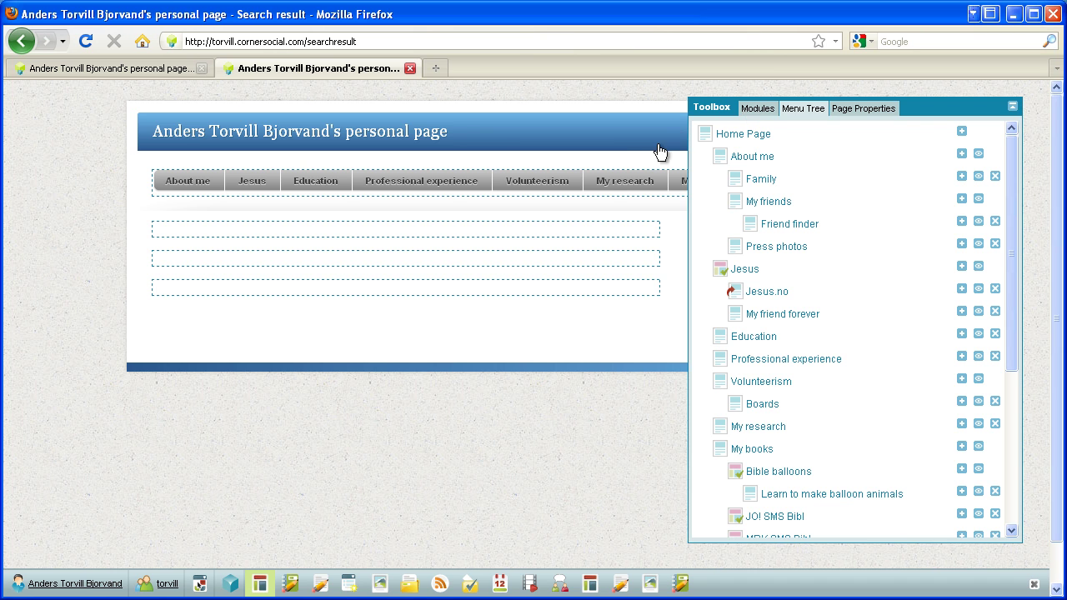
{"action": "mouse_move", "coordinate": [247, 188]}
Drop a System 'Search results' module into the page's middle area and open its Properties.
{"action": "left_click", "coordinate": [765, 112]}
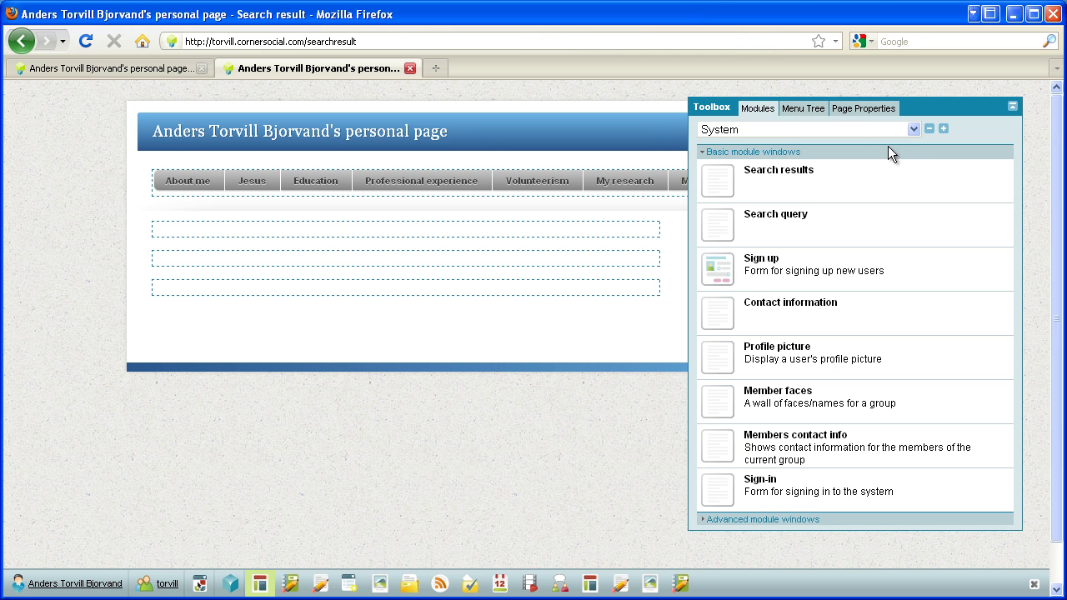
{"action": "left_click", "coordinate": [908, 129]}
{"action": "left_click", "coordinate": [908, 129]}
{"action": "left_click_drag", "start_coordinate": [781, 182], "coordinate": [247, 281]}
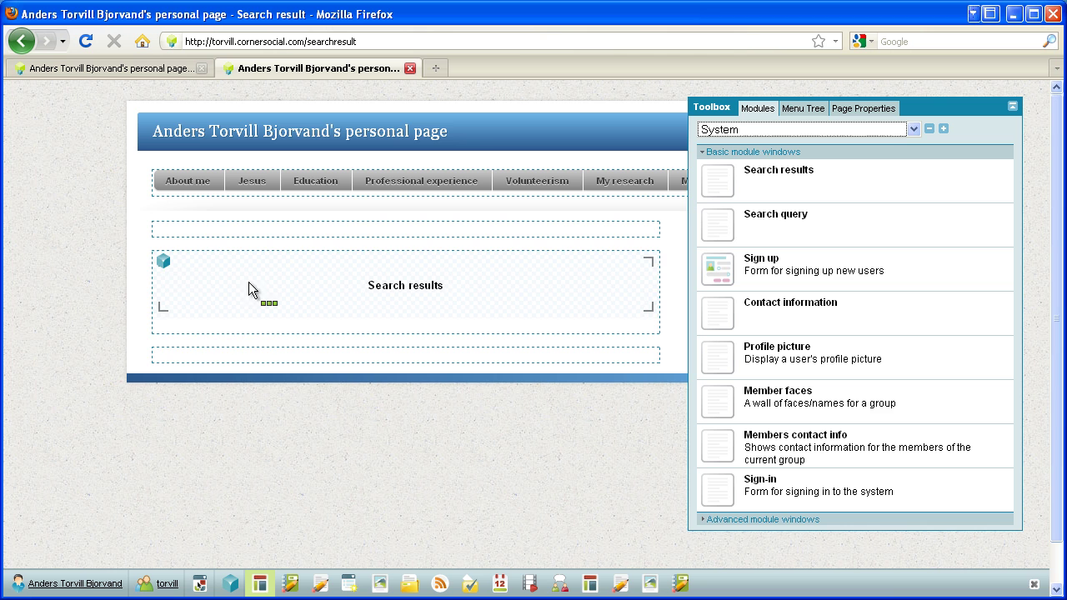
{"action": "left_click", "coordinate": [167, 261]}
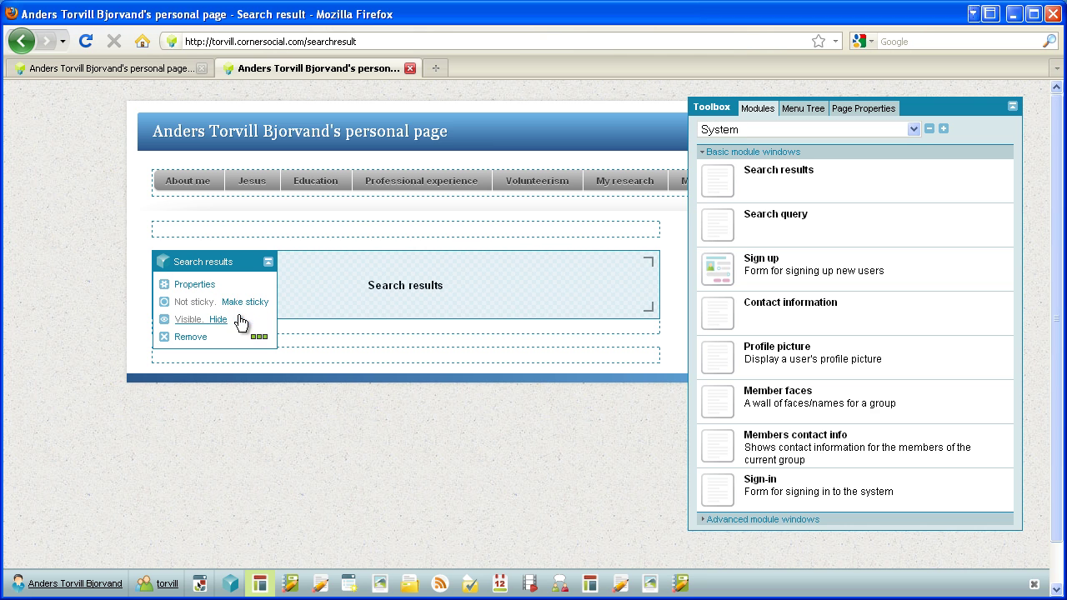
{"action": "left_click", "coordinate": [198, 284]}
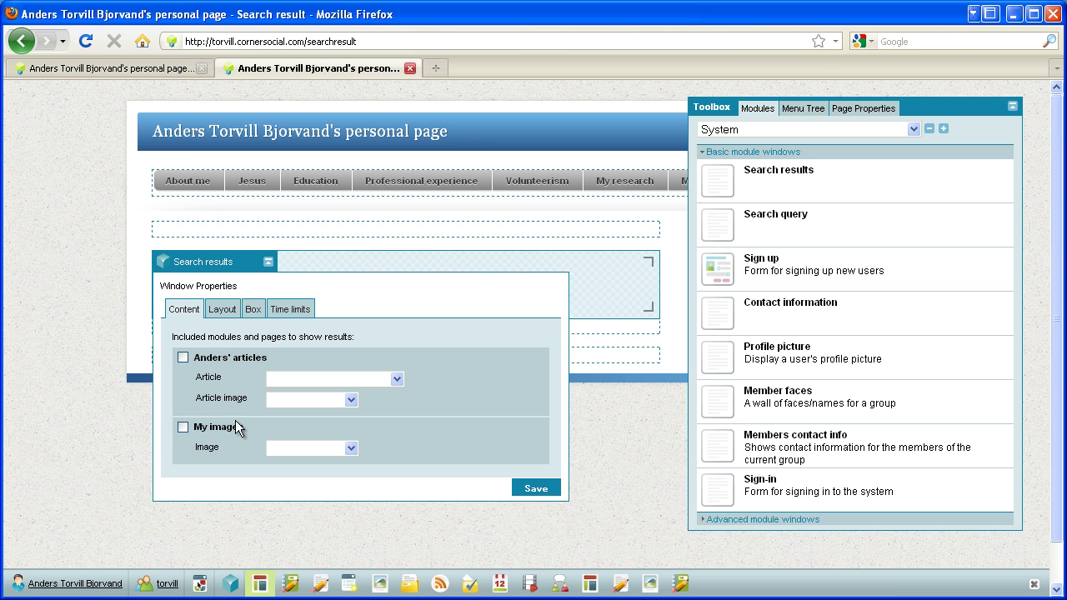
Use Article template for articles, Link to original for article images and images, and include Anders' articles.
{"action": "left_click", "coordinate": [366, 379]}
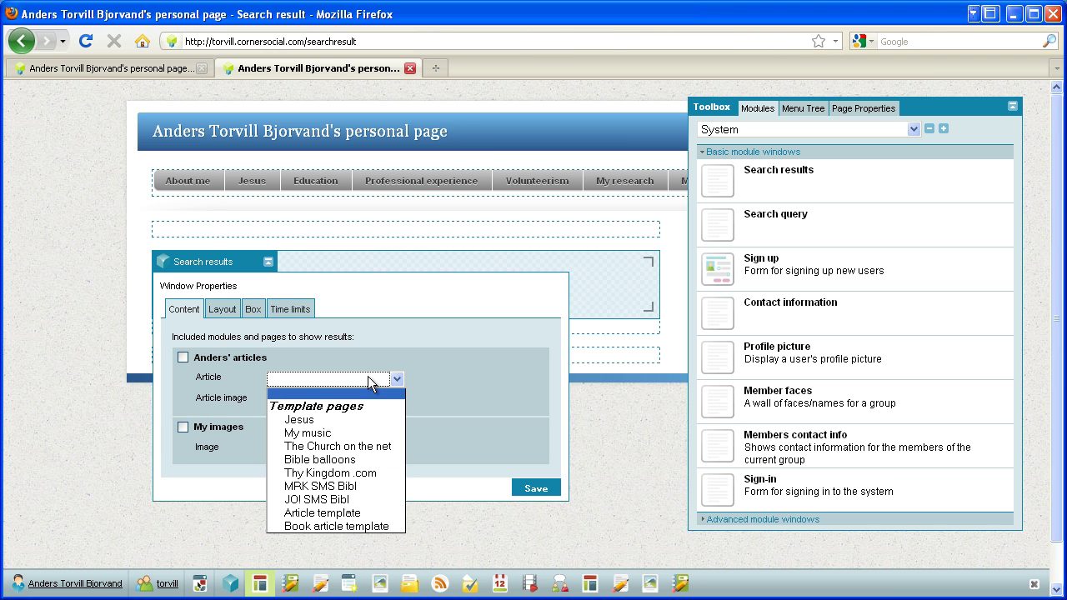
{"action": "left_click", "coordinate": [348, 512]}
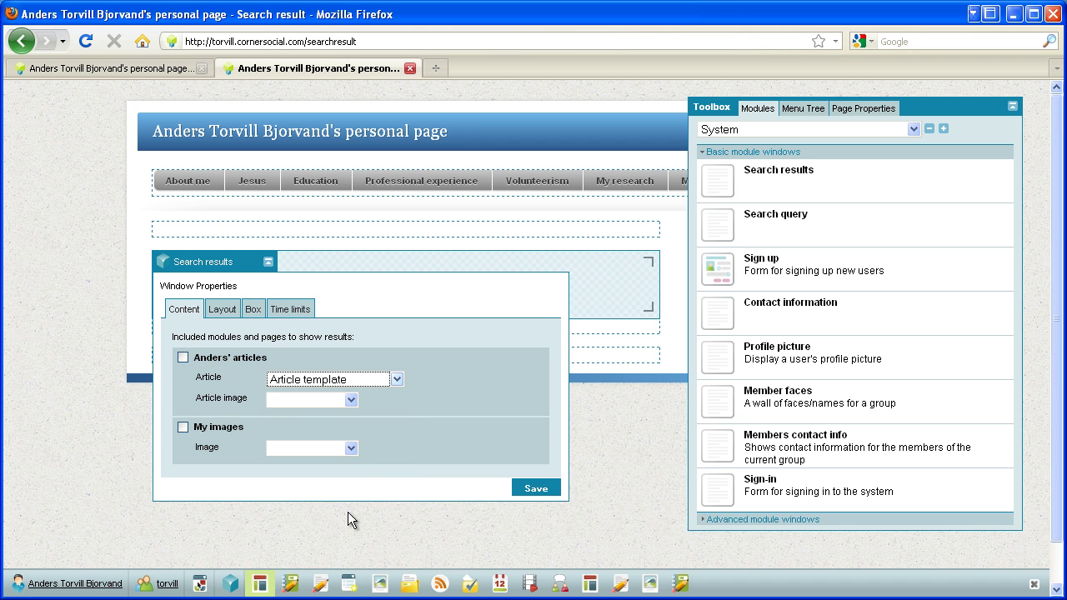
{"action": "left_click", "coordinate": [345, 398]}
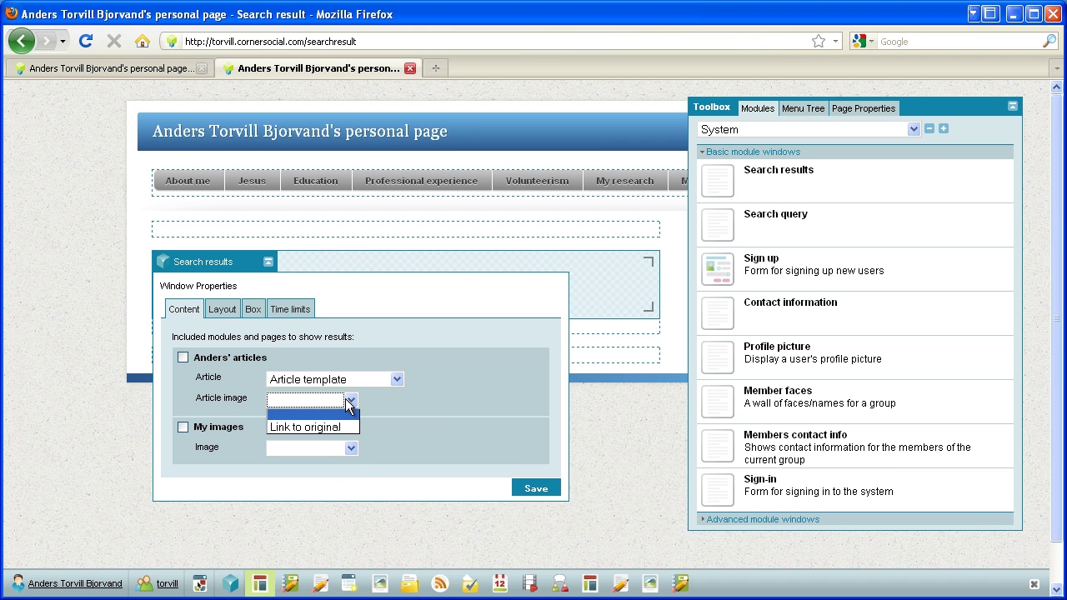
{"action": "left_click", "coordinate": [302, 426]}
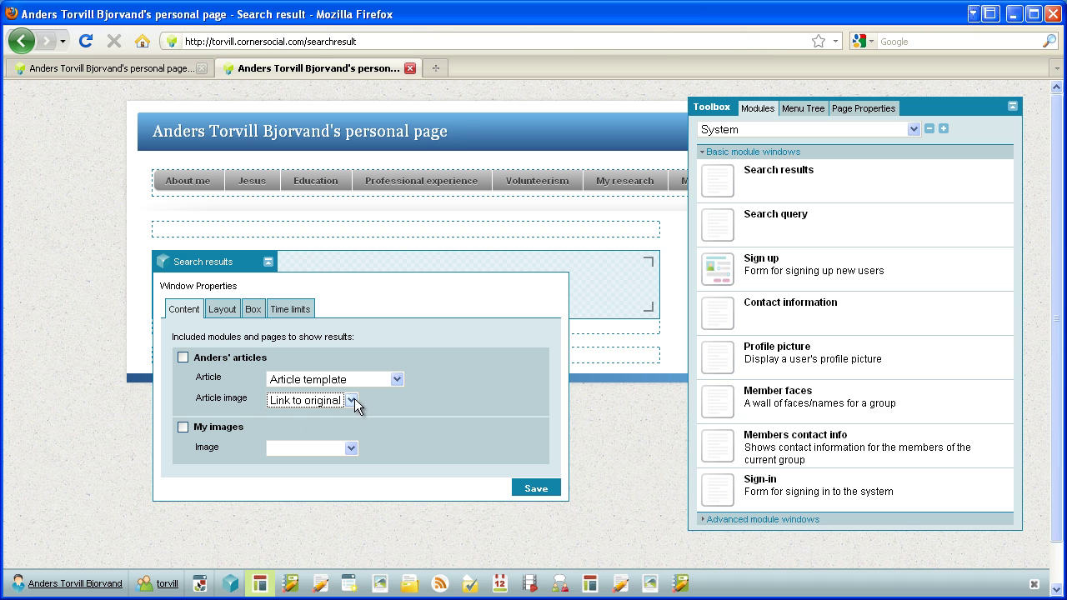
{"action": "left_click", "coordinate": [352, 451]}
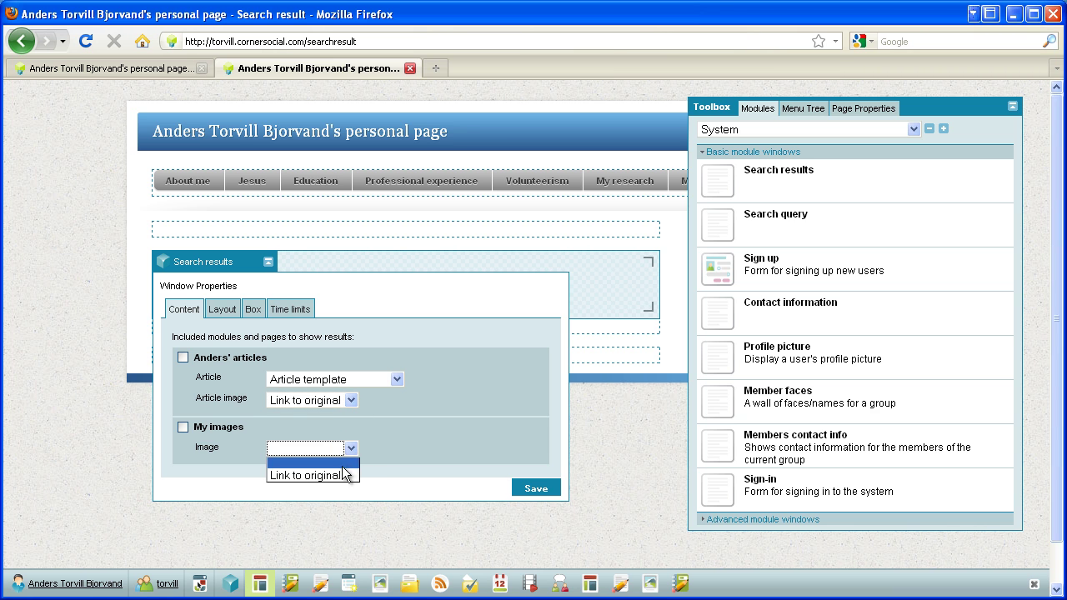
{"action": "left_click", "coordinate": [340, 477]}
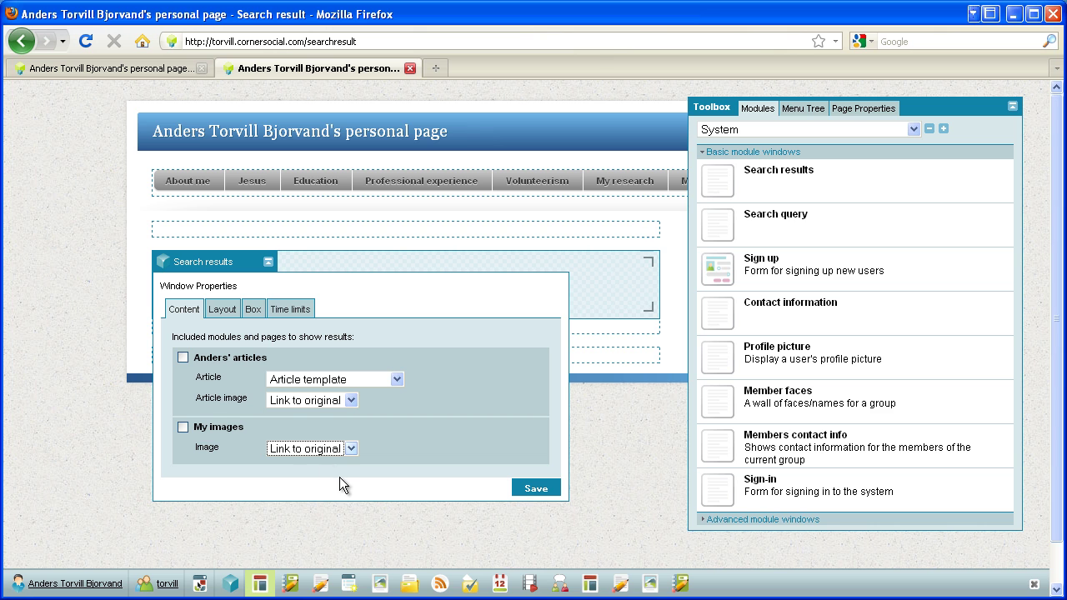
{"action": "left_click", "coordinate": [184, 356]}
Include My images, place pagination at Both ends, and show 10 results per page.
{"action": "left_click", "coordinate": [182, 428]}
{"action": "left_click", "coordinate": [222, 311]}
{"action": "left_click", "coordinate": [372, 345]}
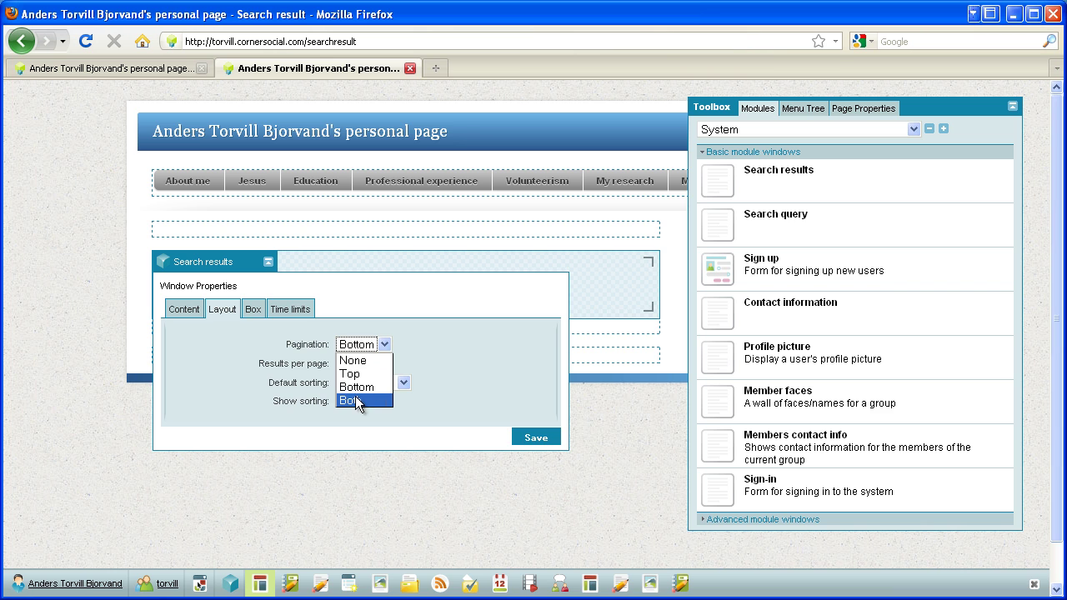
{"action": "left_click", "coordinate": [357, 398]}
{"action": "left_click", "coordinate": [363, 367]}
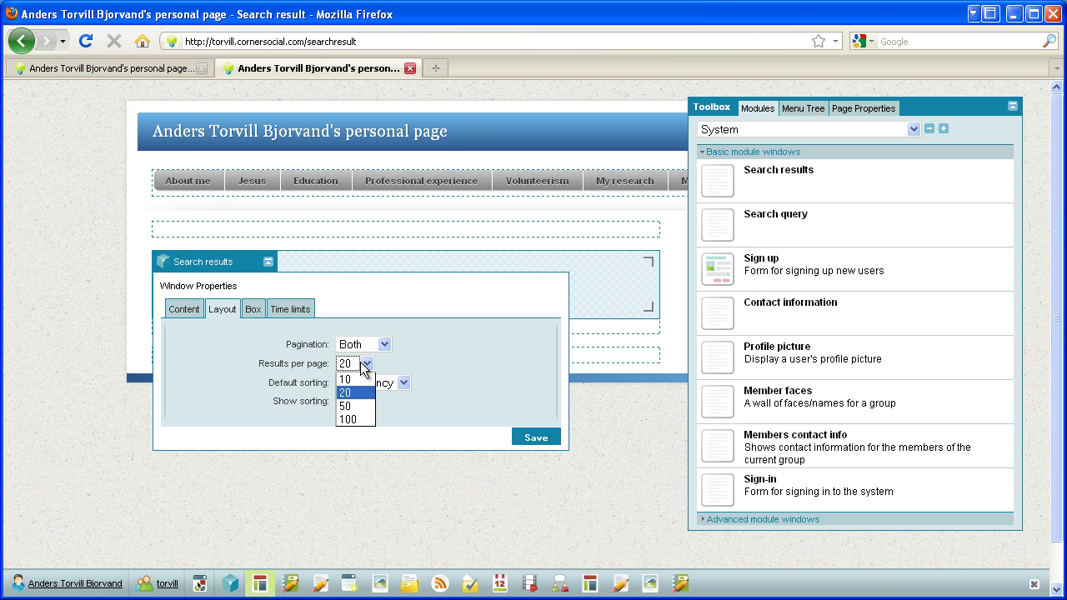
{"action": "left_click", "coordinate": [348, 379]}
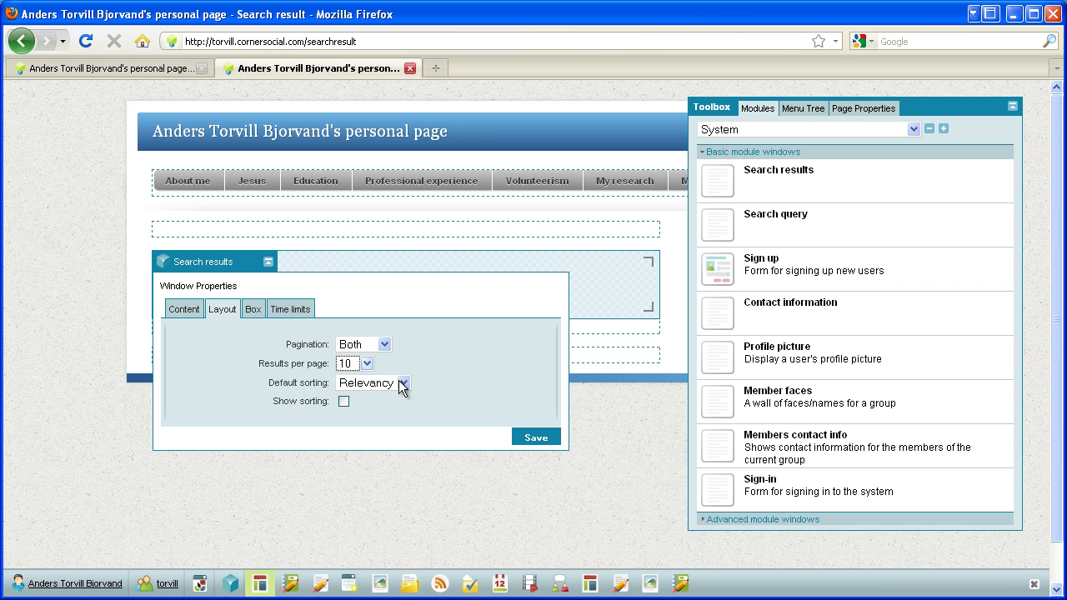
Keep Relevancy as default sorting, enable Show sorting, and save the module settings.
{"action": "left_click", "coordinate": [385, 385]}
{"action": "left_click", "coordinate": [386, 385]}
{"action": "left_click", "coordinate": [395, 409]}
{"action": "left_click", "coordinate": [252, 310]}
{"action": "left_click", "coordinate": [285, 312]}
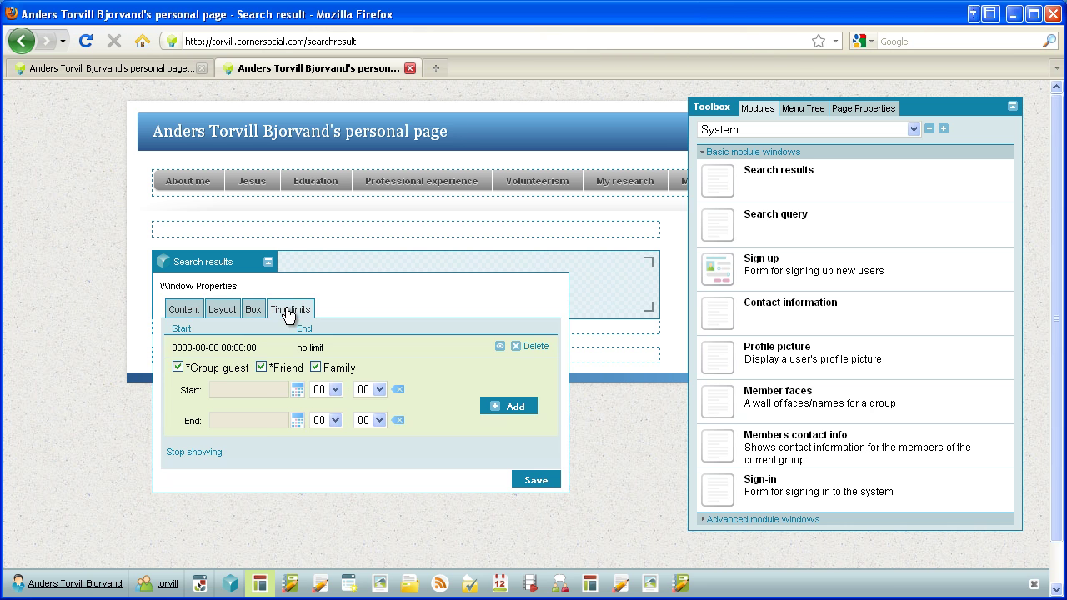
{"action": "left_click", "coordinate": [191, 311]}
{"action": "left_click", "coordinate": [528, 487]}
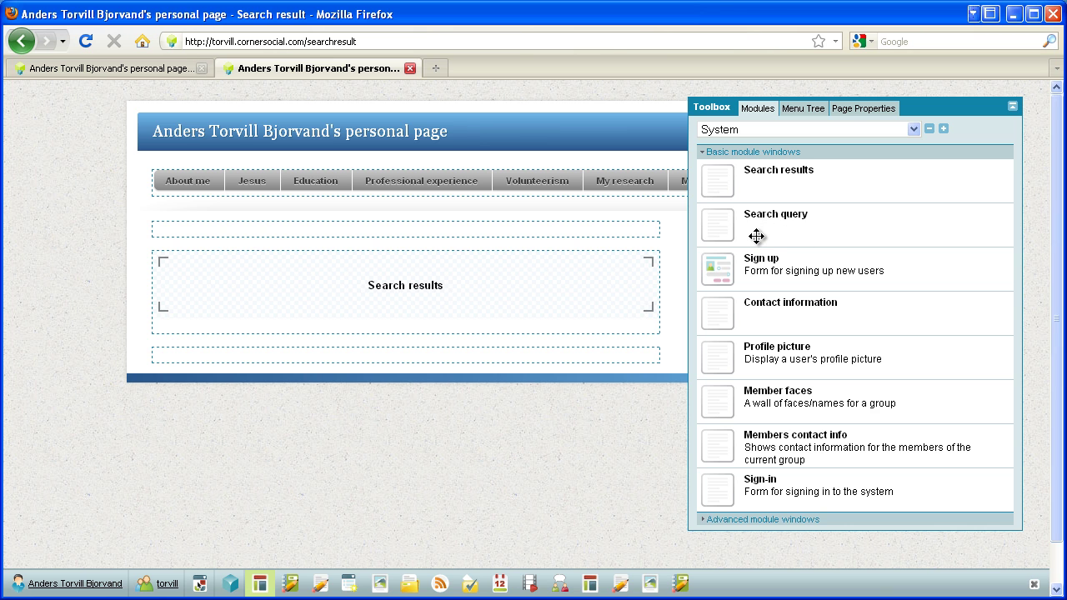
On the home page, add a Search query module above the family photos and open its properties.
{"action": "left_click", "coordinate": [234, 135]}
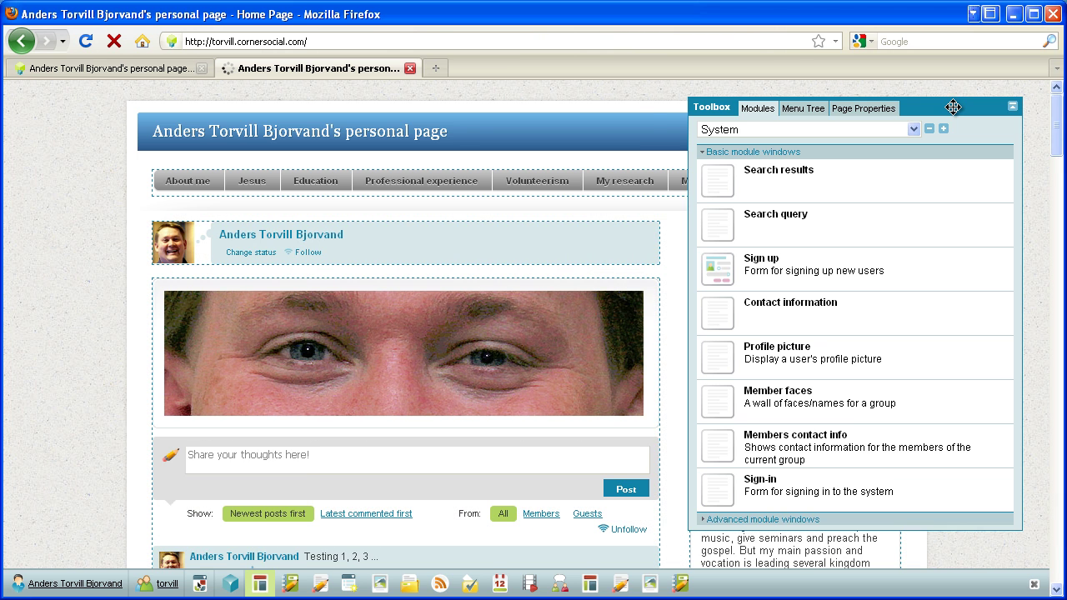
{"action": "left_click_drag", "start_coordinate": [953, 106], "coordinate": [325, 113]}
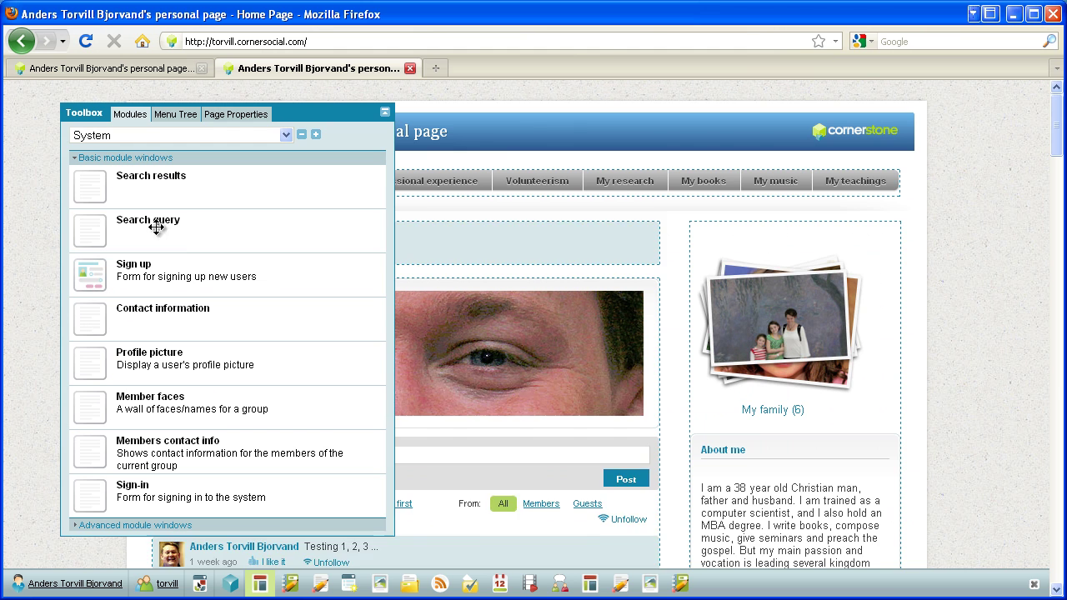
{"action": "left_click_drag", "start_coordinate": [154, 225], "coordinate": [819, 249]}
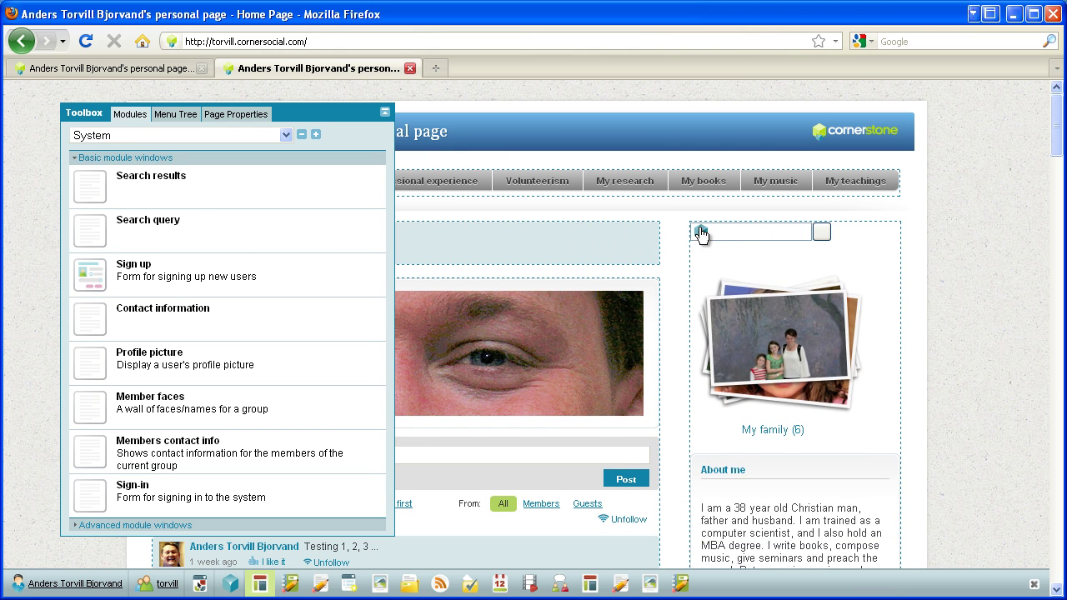
{"action": "left_click", "coordinate": [701, 233]}
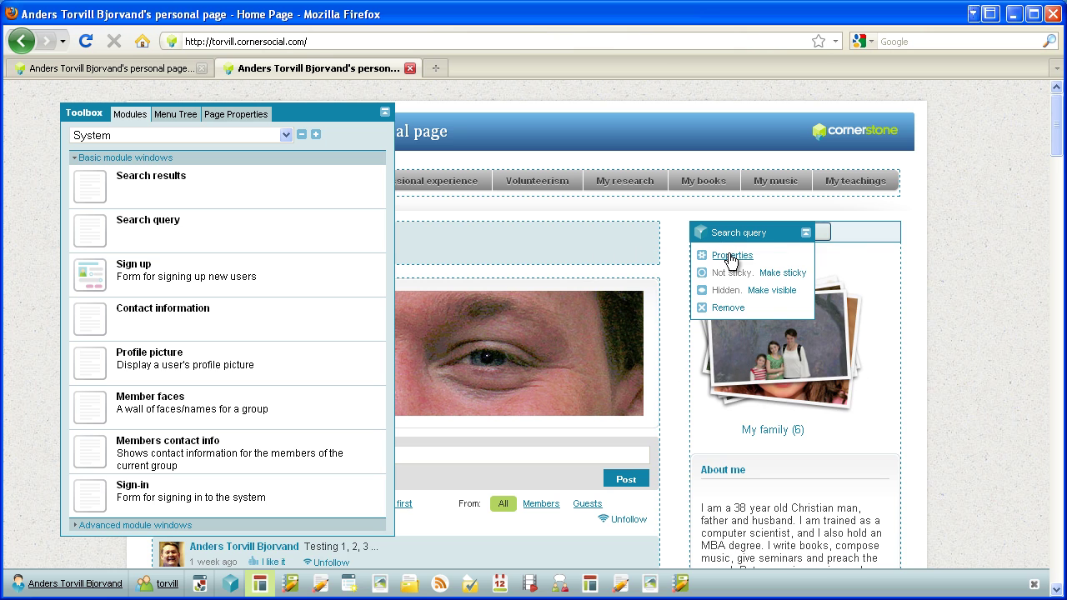
{"action": "left_click", "coordinate": [731, 256]}
Set the button caption 'Search', form text 'Search terms here', and submit on Enter.
{"action": "left_click", "coordinate": [876, 315]}
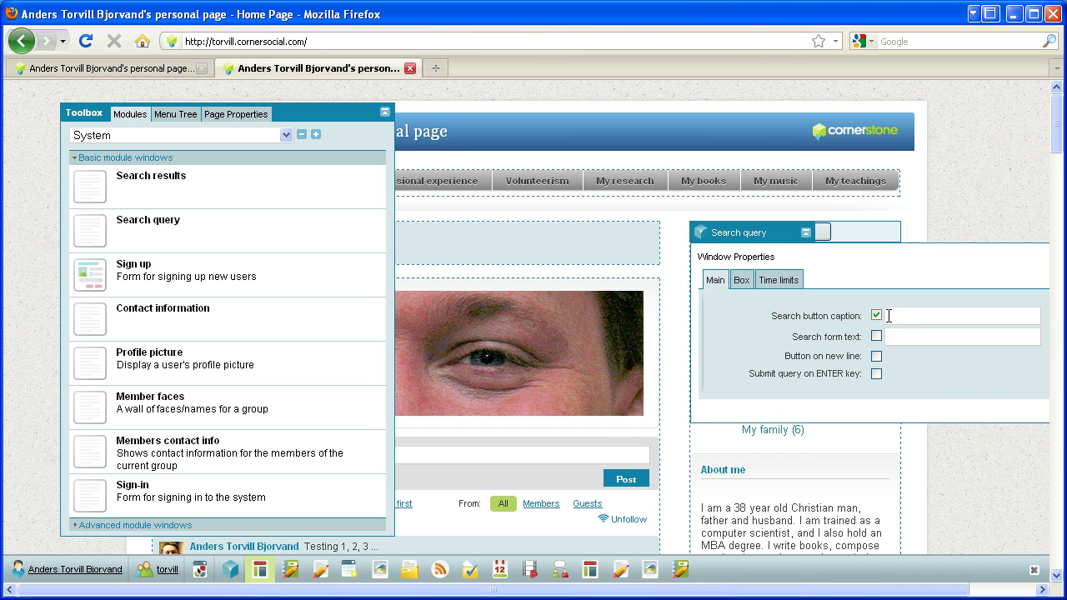
{"action": "left_click", "coordinate": [901, 315]}
{"action": "type", "text": "Search"}
{"action": "left_click", "coordinate": [876, 336]}
{"action": "left_click", "coordinate": [900, 335]}
{"action": "type", "text": "Search terms here"}
{"action": "left_click", "coordinate": [876, 374]}
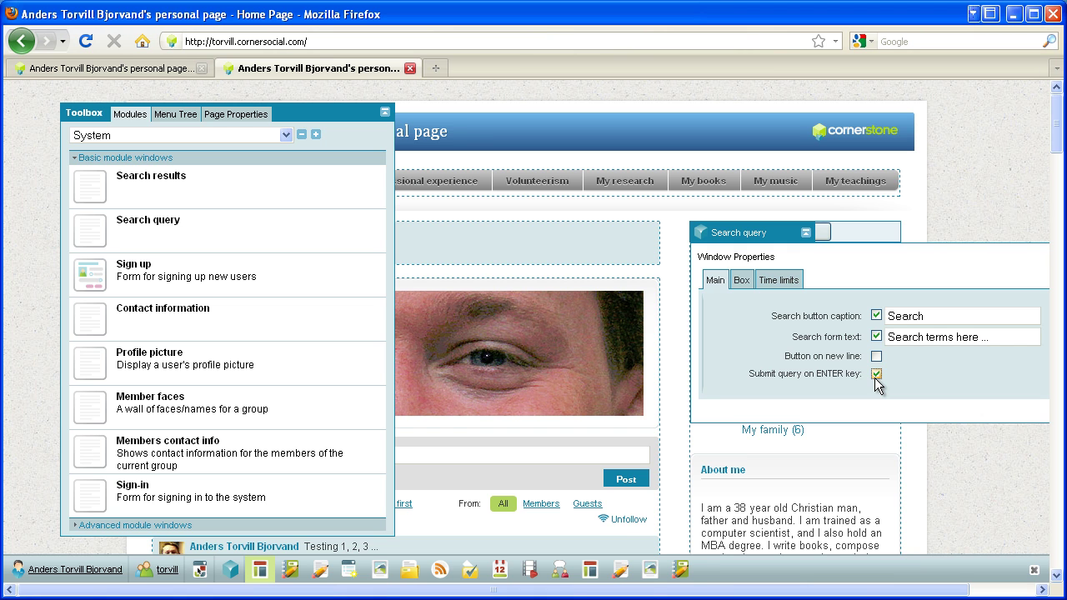
Send queries to the '- Search result' page, save, and make the search box visible.
{"action": "left_click", "coordinate": [742, 280]}
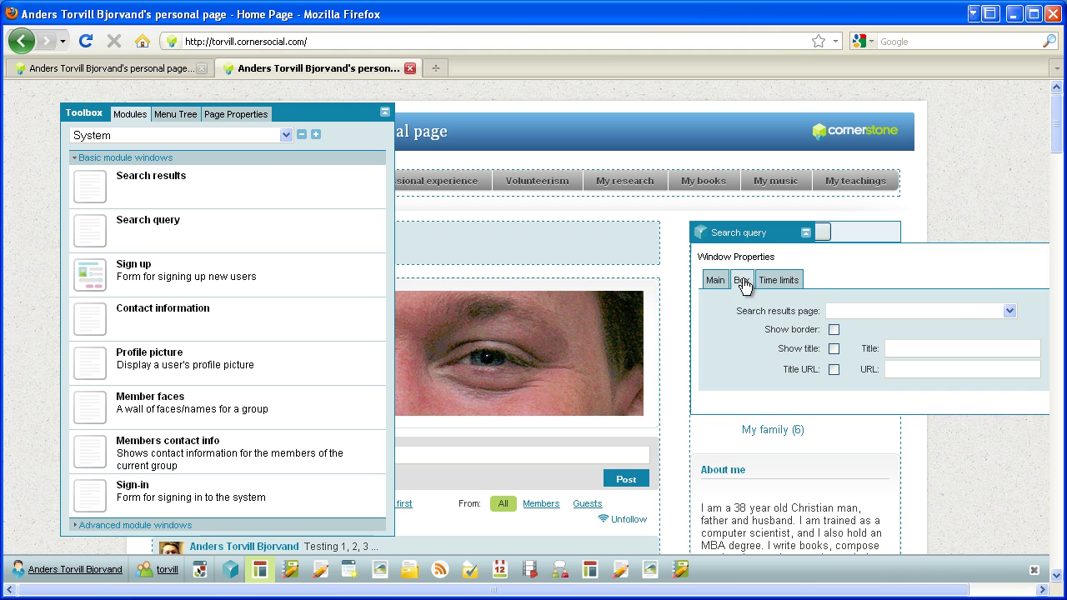
{"action": "left_click", "coordinate": [979, 308]}
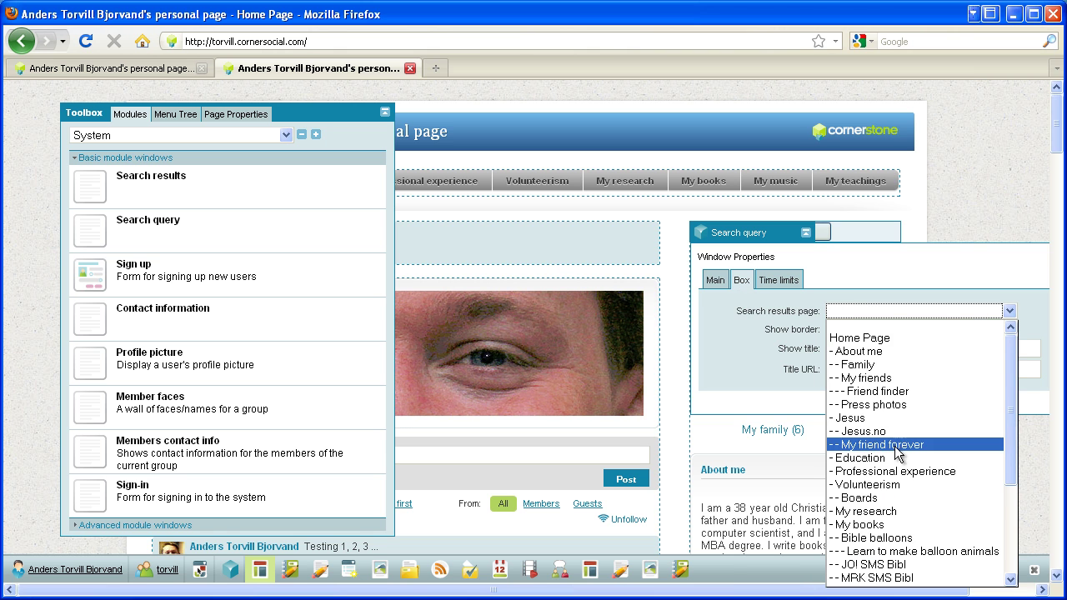
{"action": "scroll", "coordinate": [896, 475], "scroll_direction": "down", "scroll_amount": 3}
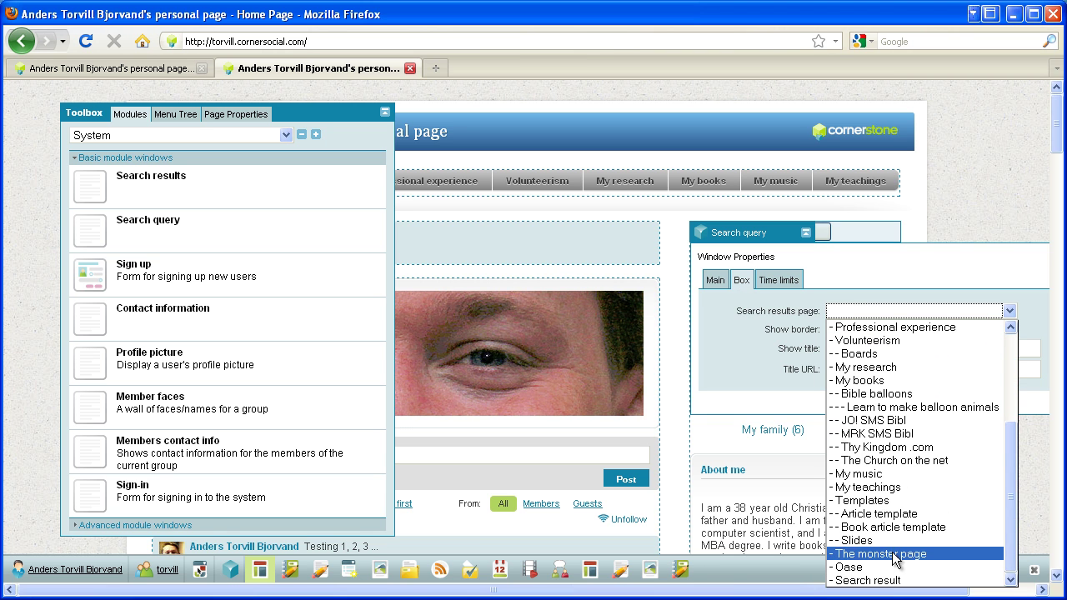
{"action": "left_click", "coordinate": [886, 579]}
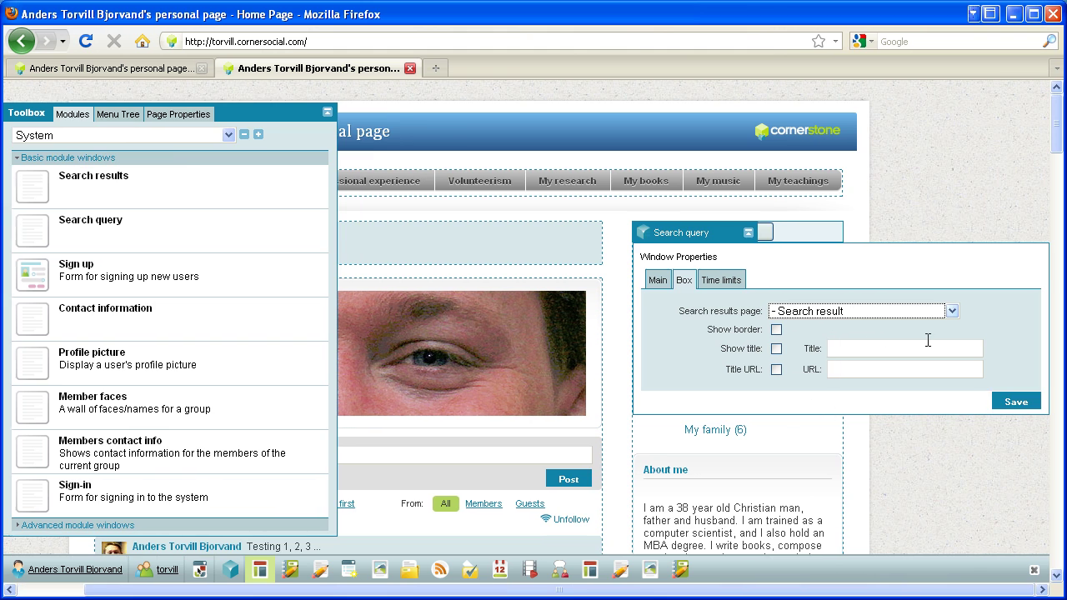
{"action": "left_click", "coordinate": [1015, 403]}
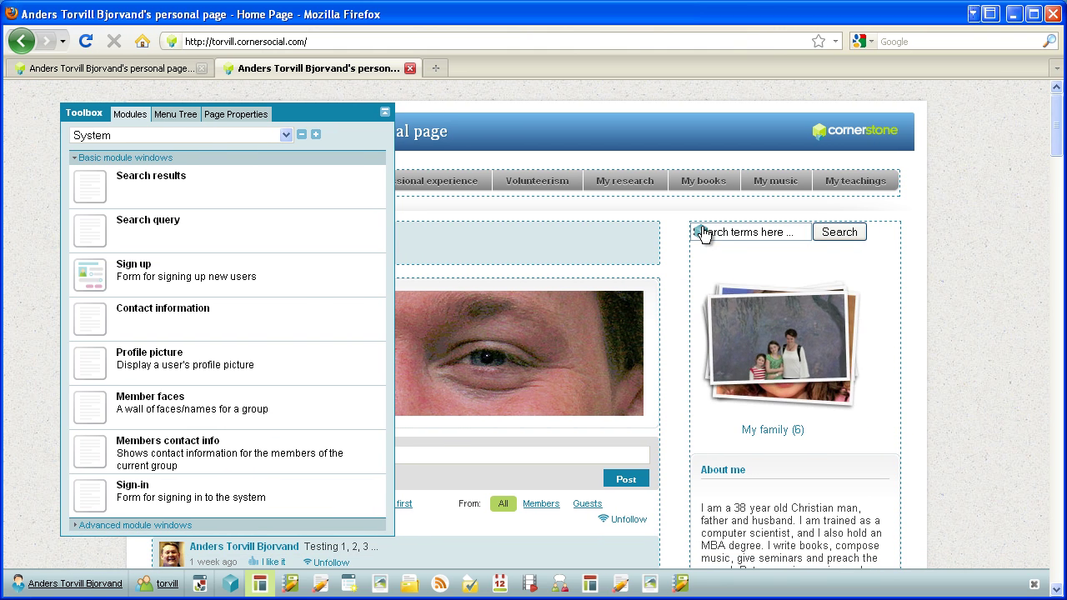
{"action": "mouse_move", "coordinate": [704, 233]}
{"action": "left_click", "coordinate": [772, 290]}
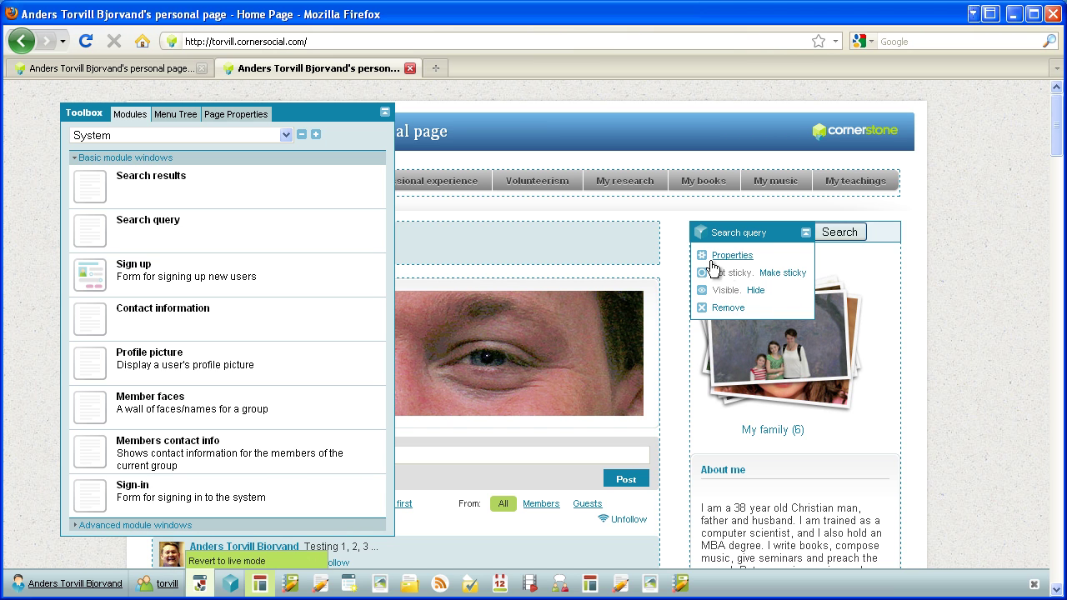
Make the search box sticky and return the home page to live mode.
{"action": "left_click", "coordinate": [790, 274]}
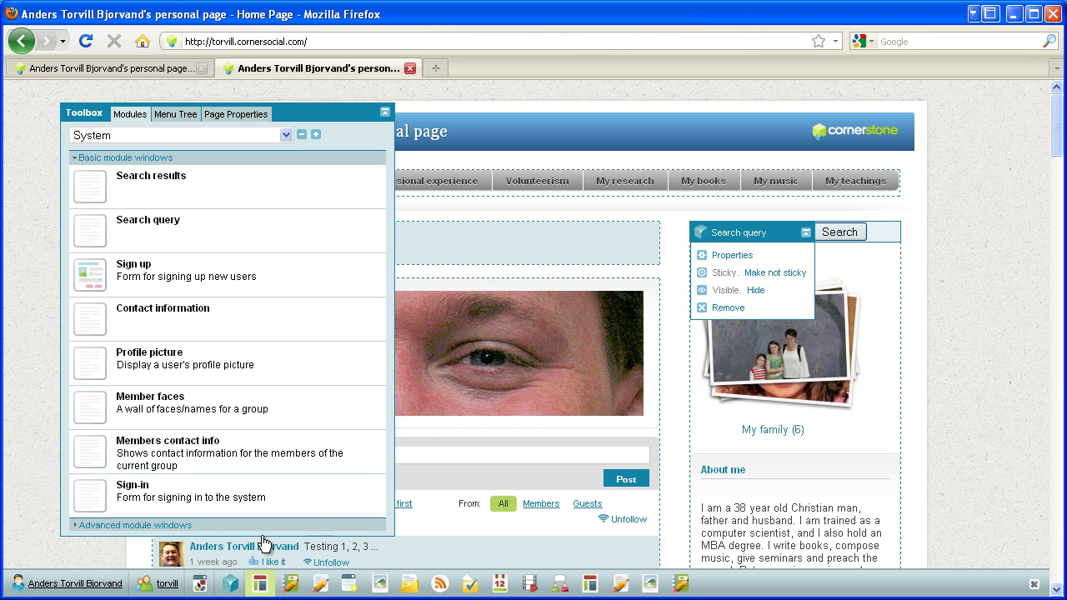
{"action": "left_click", "coordinate": [199, 586]}
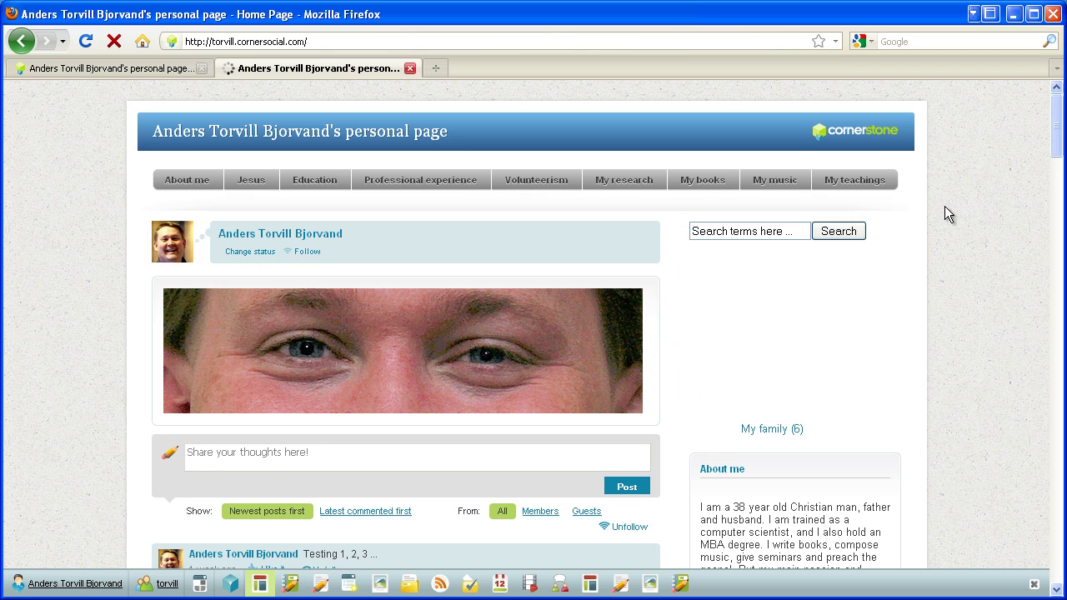
Search the site for 'miriam' and look over the results.
{"action": "left_click", "coordinate": [725, 233]}
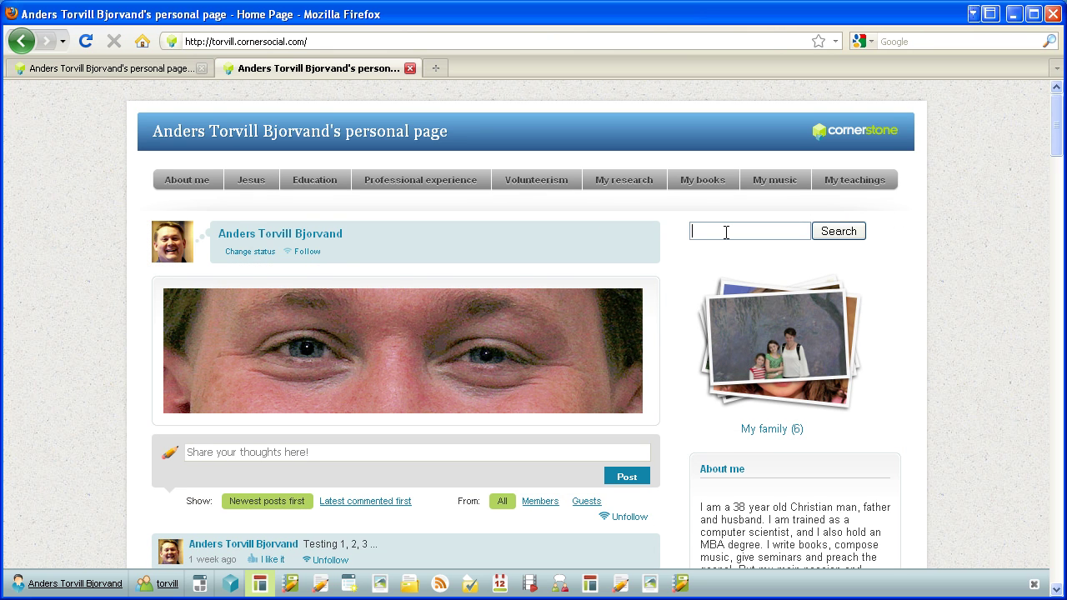
{"action": "type", "text": "miriam"}
{"action": "left_click", "coordinate": [837, 235]}
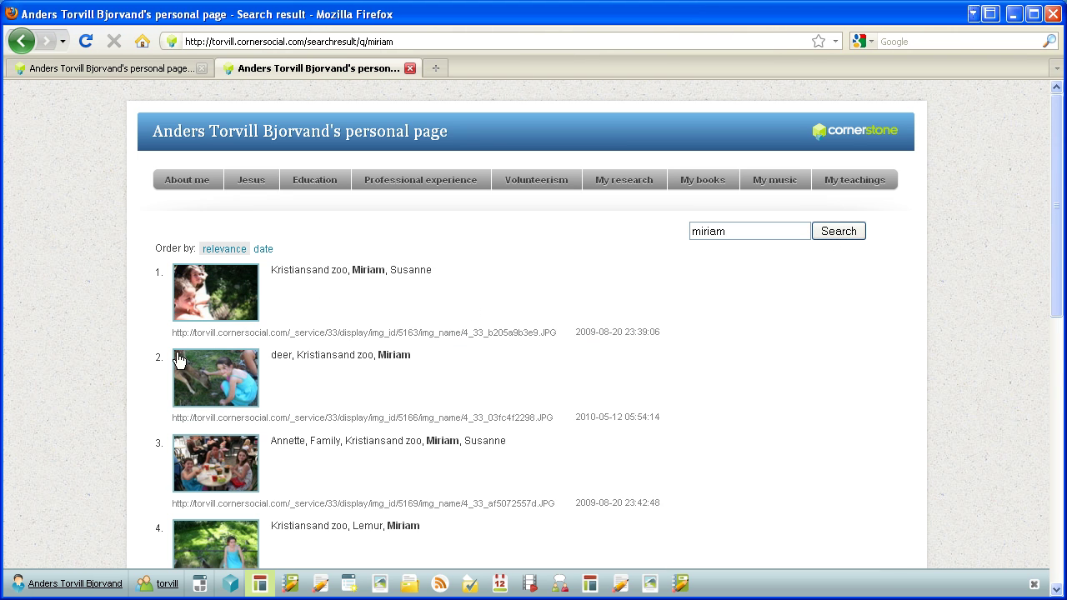
{"action": "scroll", "coordinate": [80, 448], "scroll_direction": "down", "scroll_amount": 10}
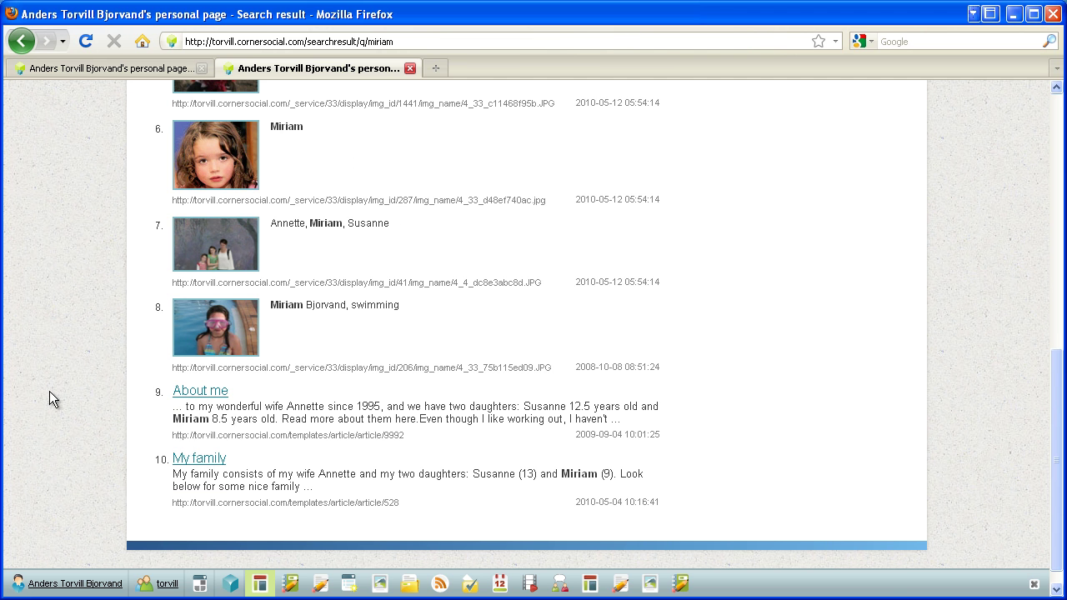
{"action": "scroll", "coordinate": [44, 387], "scroll_direction": "up", "scroll_amount": 10}
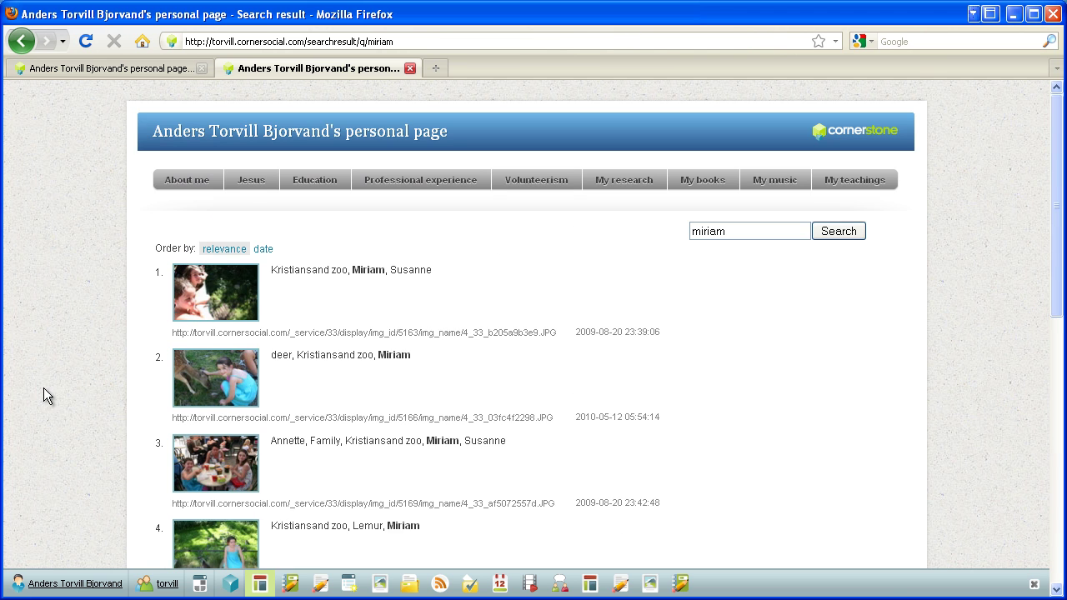
Open the deer photo and the My family article, going back to the results each time.
{"action": "left_click", "coordinate": [237, 364]}
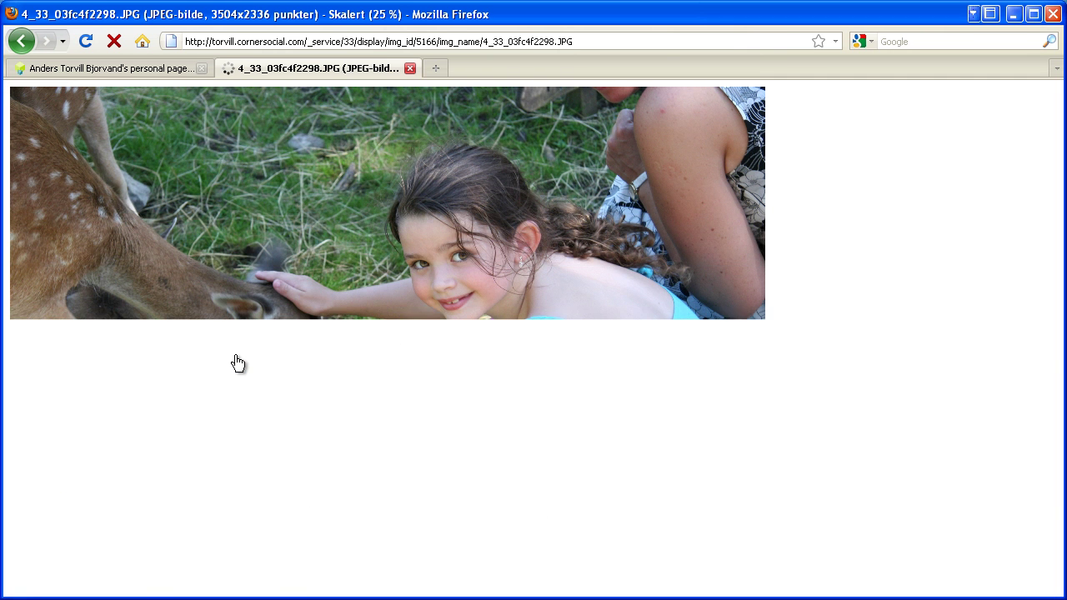
{"action": "left_click", "coordinate": [24, 42]}
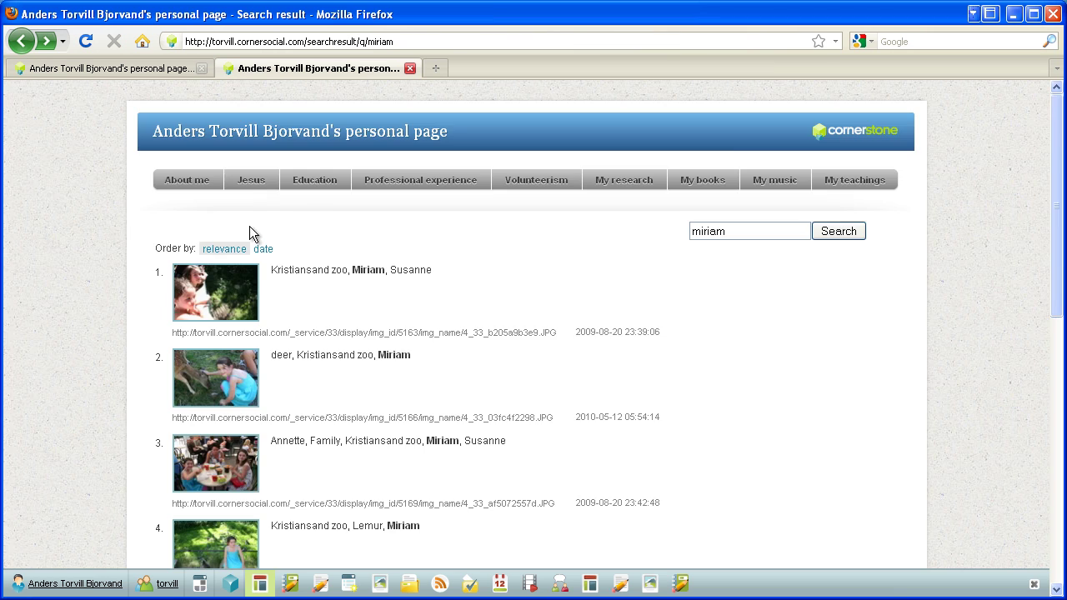
{"action": "left_click", "coordinate": [200, 433]}
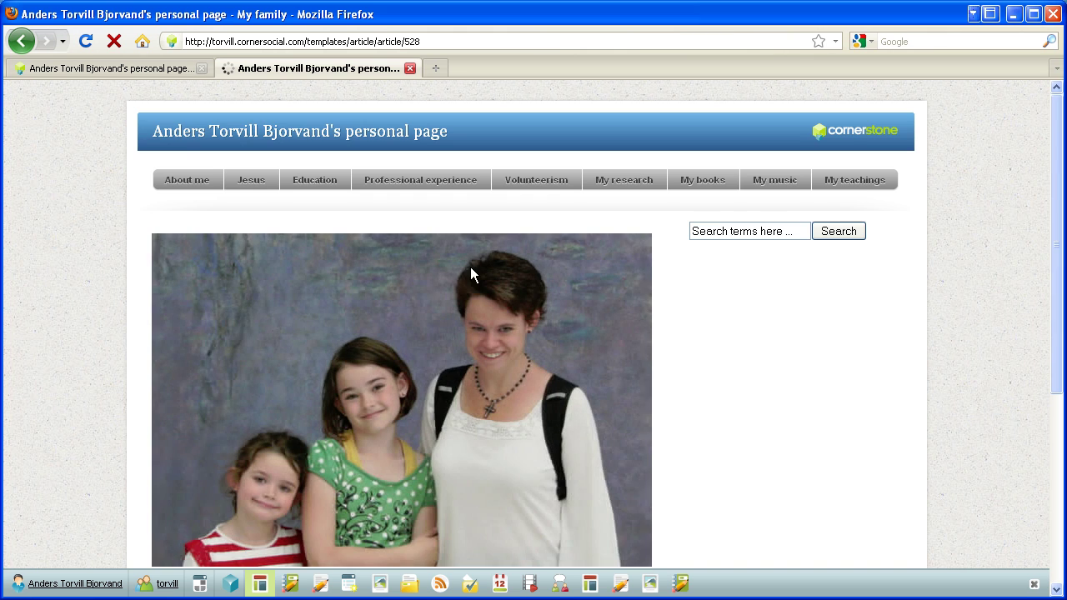
{"action": "scroll", "coordinate": [73, 354], "scroll_direction": "down", "scroll_amount": 7}
{"action": "scroll", "coordinate": [77, 354], "scroll_direction": "up", "scroll_amount": 10}
{"action": "left_click", "coordinate": [20, 40]}
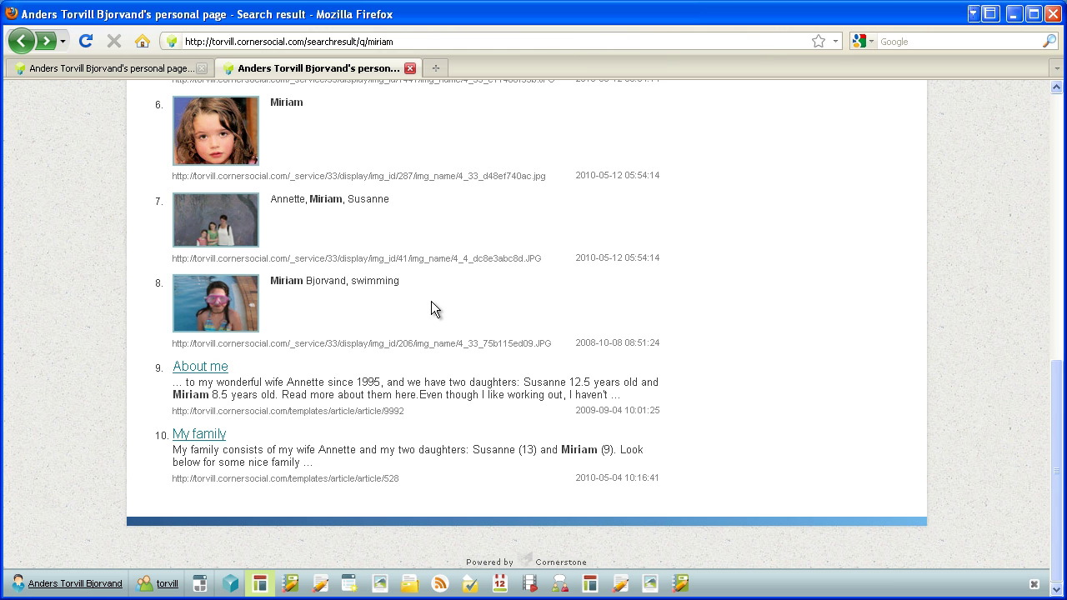
Replace the search term 'miriam' with 'rough' and run the search.
{"action": "key", "text": "Home"}
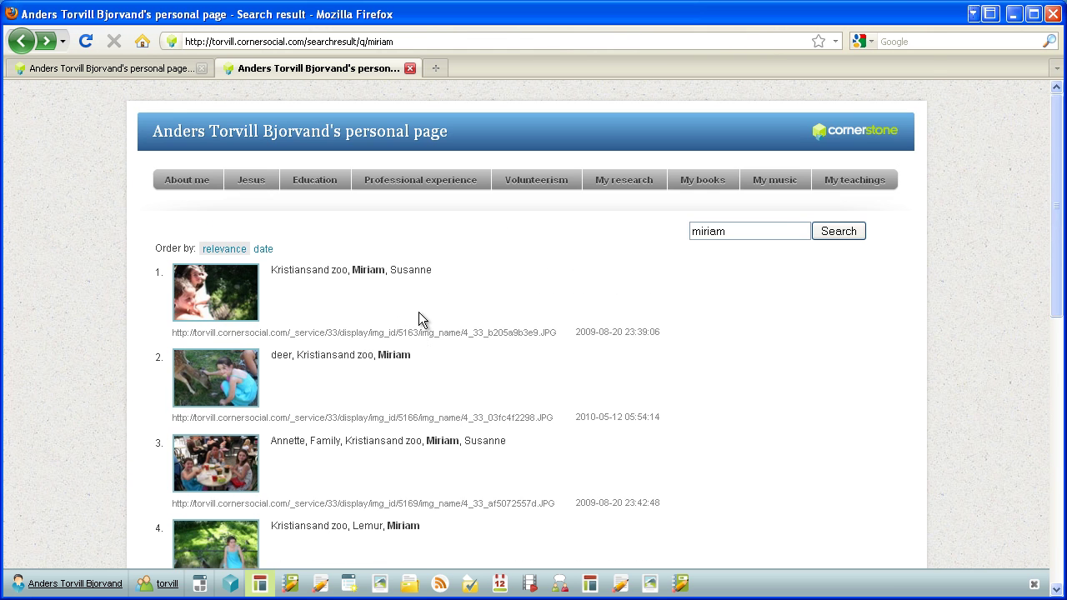
{"action": "double_click", "coordinate": [782, 227]}
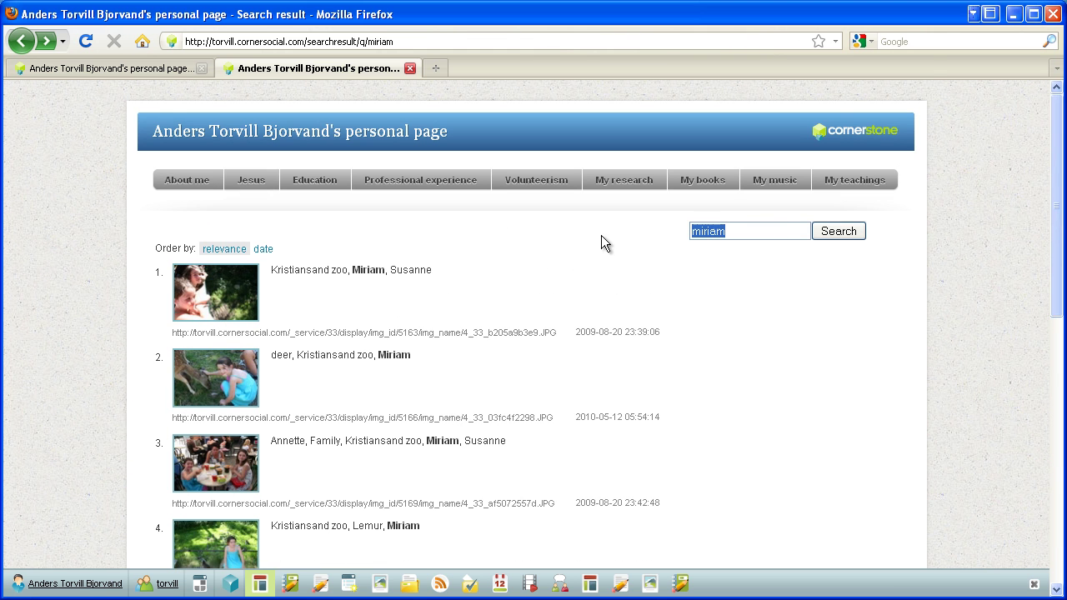
{"action": "key", "text": "BackSpace"}
{"action": "type", "text": "rough"}
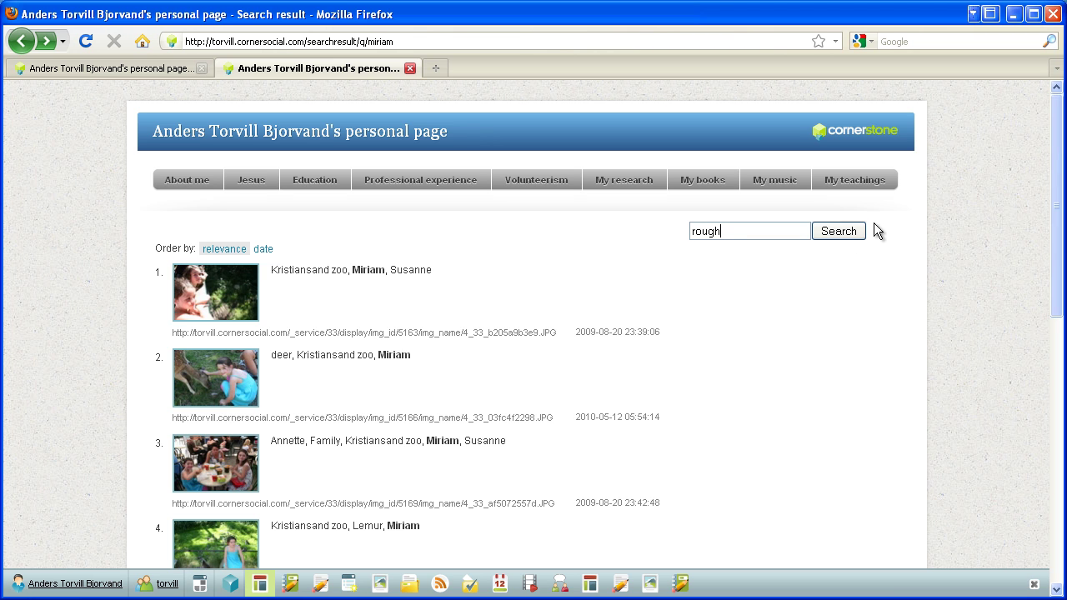
{"action": "left_click", "coordinate": [838, 231]}
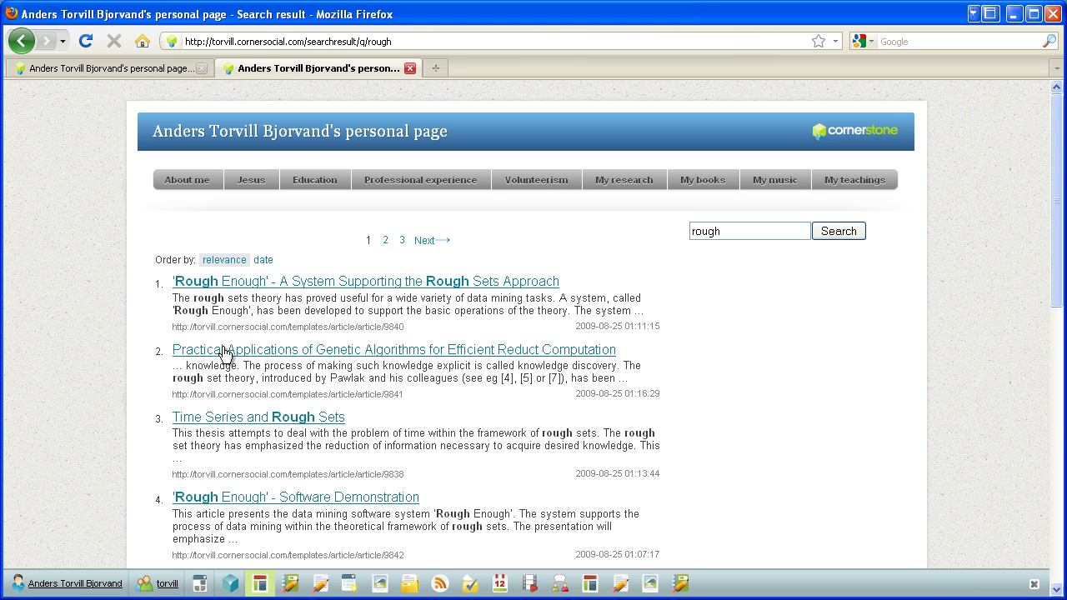
Go to page 2 of the results, open the pkdd97 cover image, and come back.
{"action": "scroll", "coordinate": [222, 350], "scroll_direction": "down", "scroll_amount": 2}
{"action": "scroll", "coordinate": [223, 350], "scroll_direction": "down", "scroll_amount": 8}
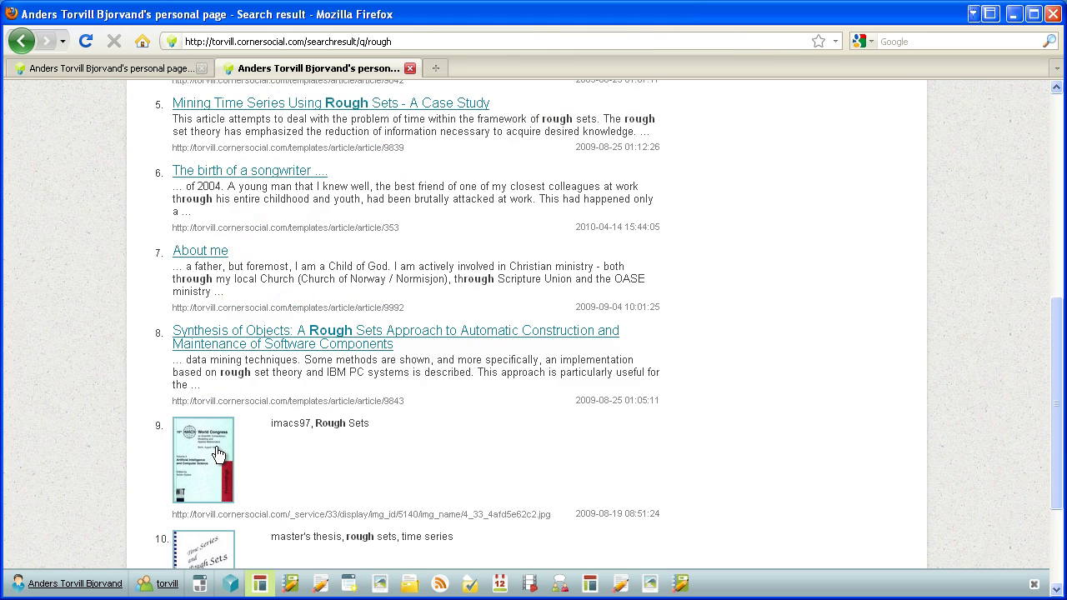
{"action": "scroll", "coordinate": [215, 454], "scroll_direction": "down", "scroll_amount": 4}
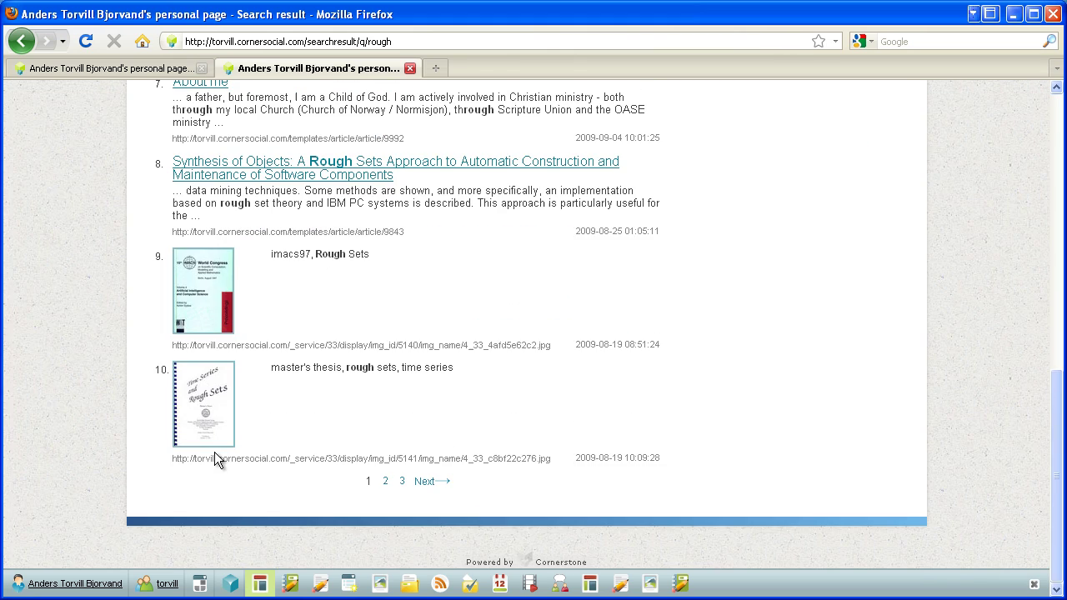
{"action": "left_click", "coordinate": [435, 483]}
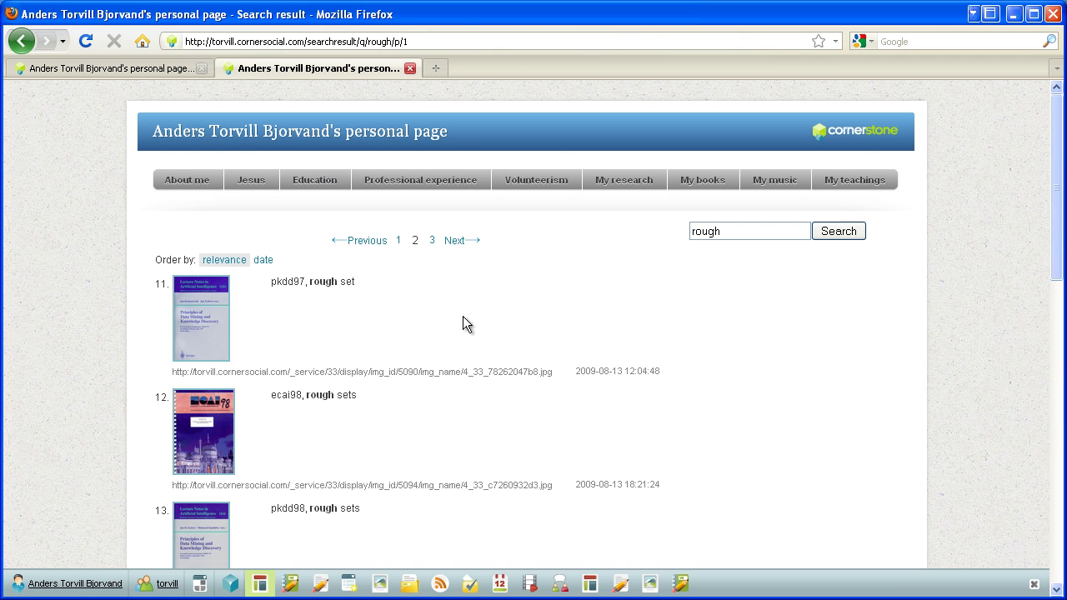
{"action": "left_click", "coordinate": [208, 323]}
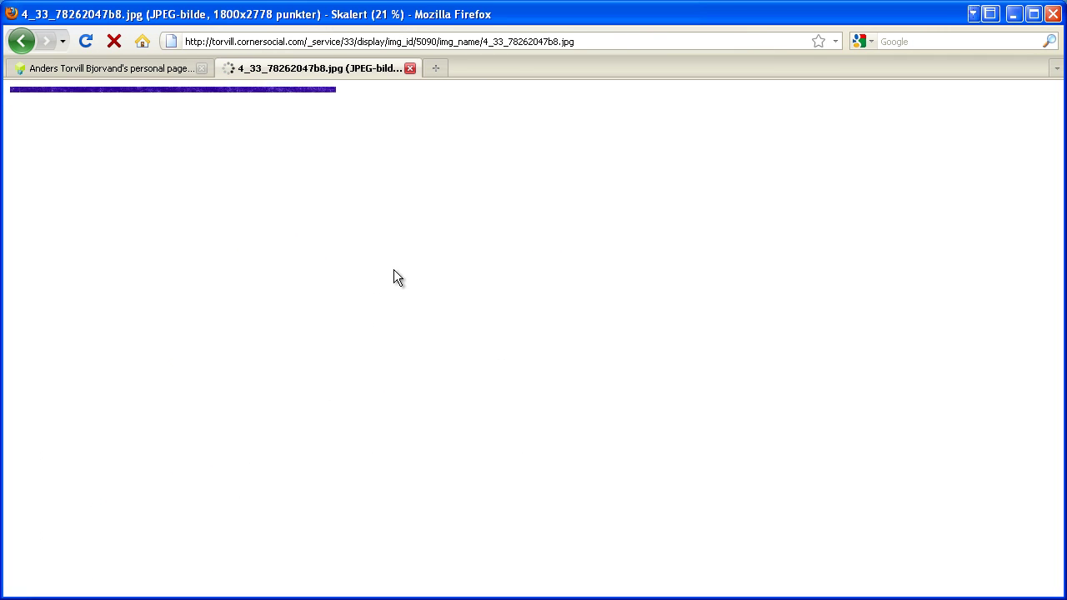
{"action": "left_click", "coordinate": [23, 44]}
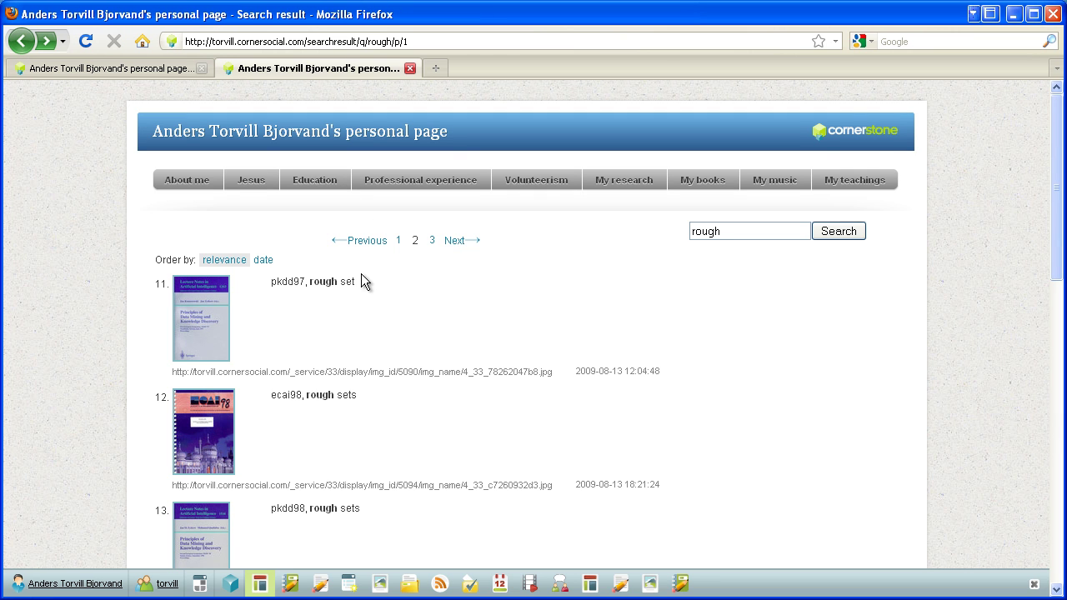
Move to page 3 of the rough results and order them by date.
{"action": "left_click", "coordinate": [472, 241]}
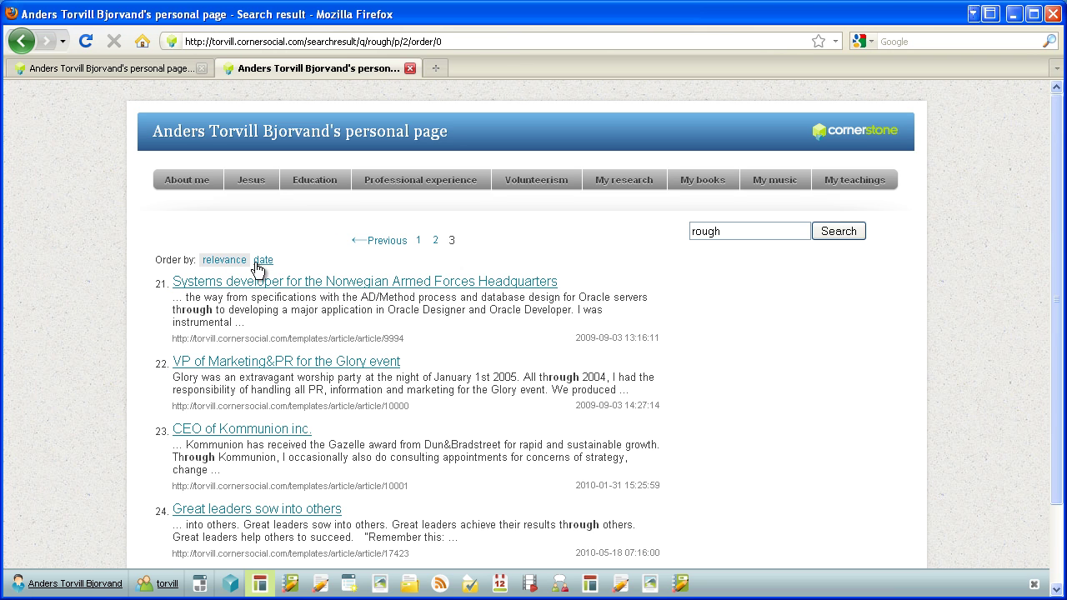
{"action": "left_click", "coordinate": [261, 261]}
{"action": "left_click", "coordinate": [267, 263]}
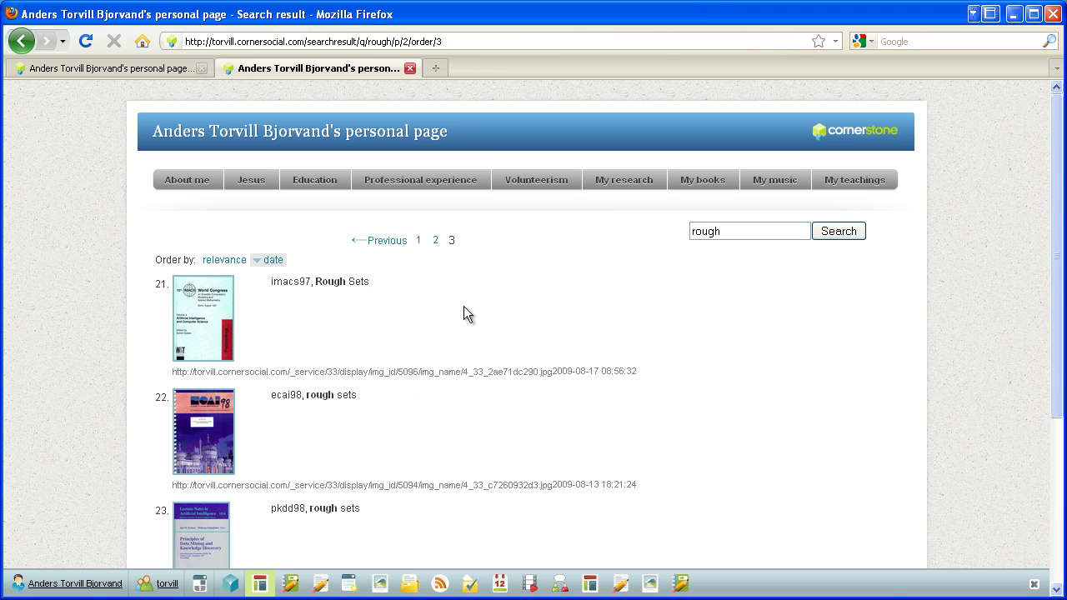
{"action": "mouse_move", "coordinate": [162, 583]}
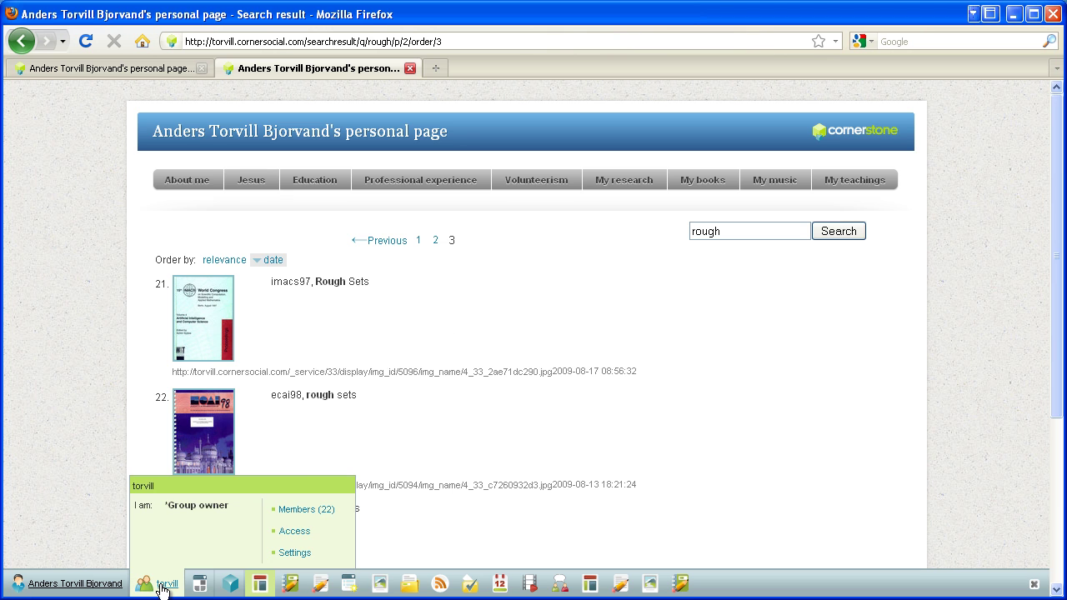